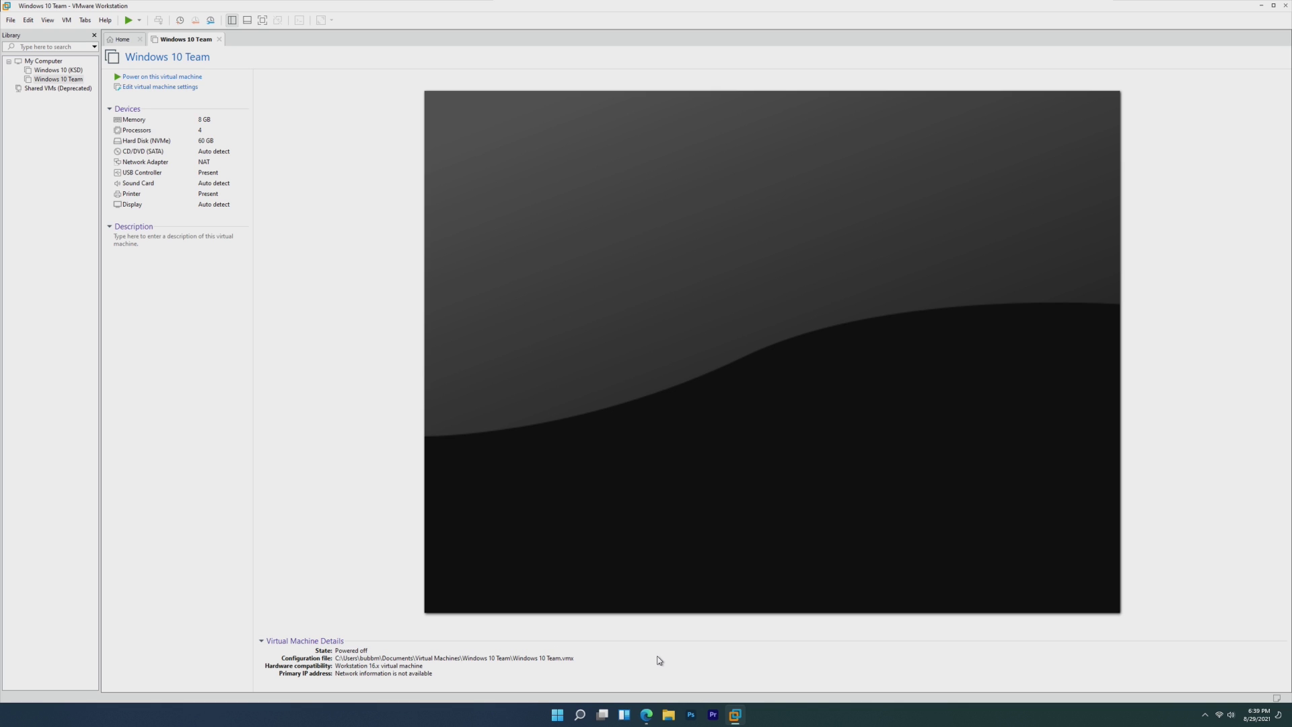
# In Edge, search UUP dump for 'team' builds.
pyautogui.click(647, 714)
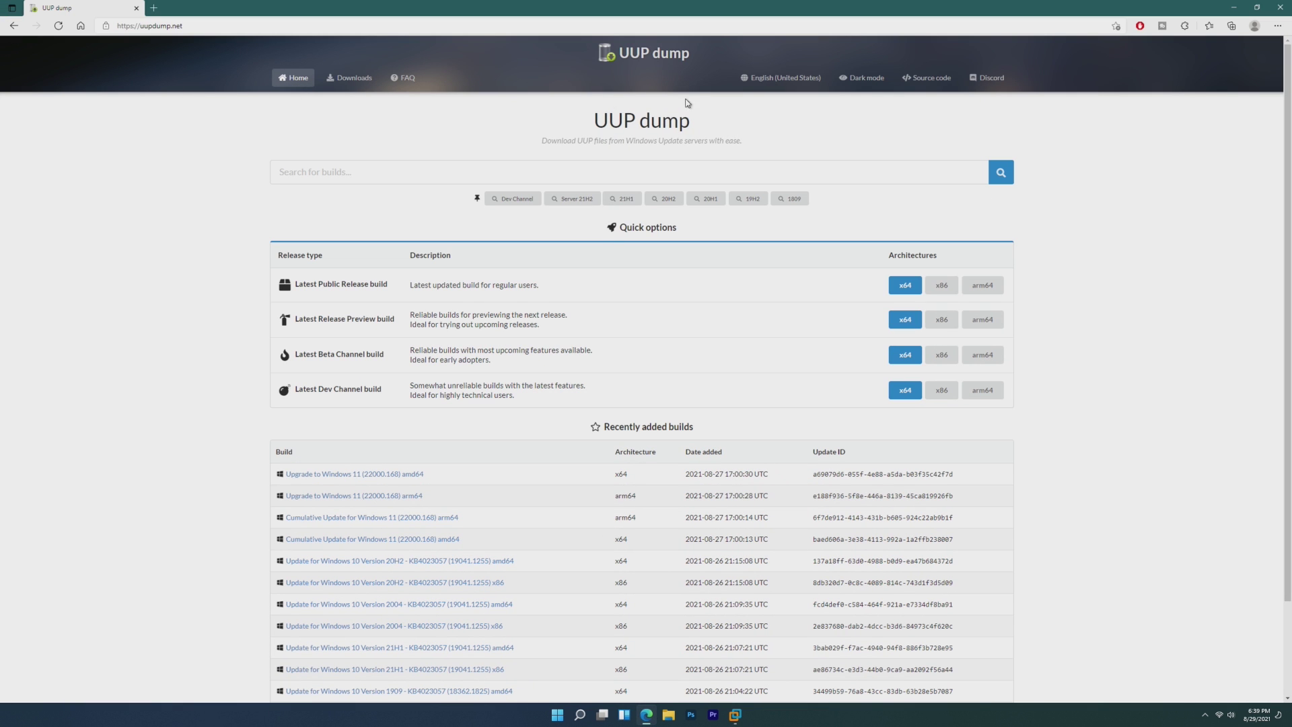
pyautogui.scroll(-2, 499, 461)
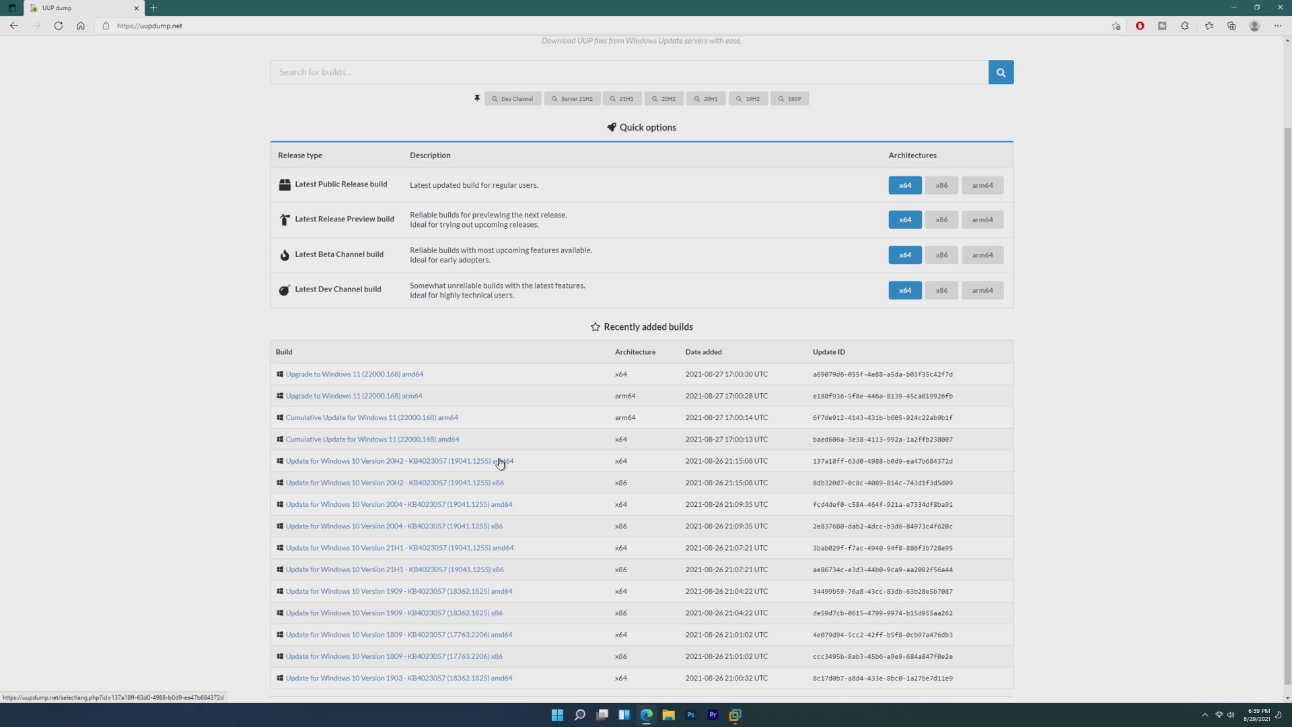
pyautogui.scroll(2, 500, 463)
pyautogui.click(431, 172)
pyautogui.write('team')
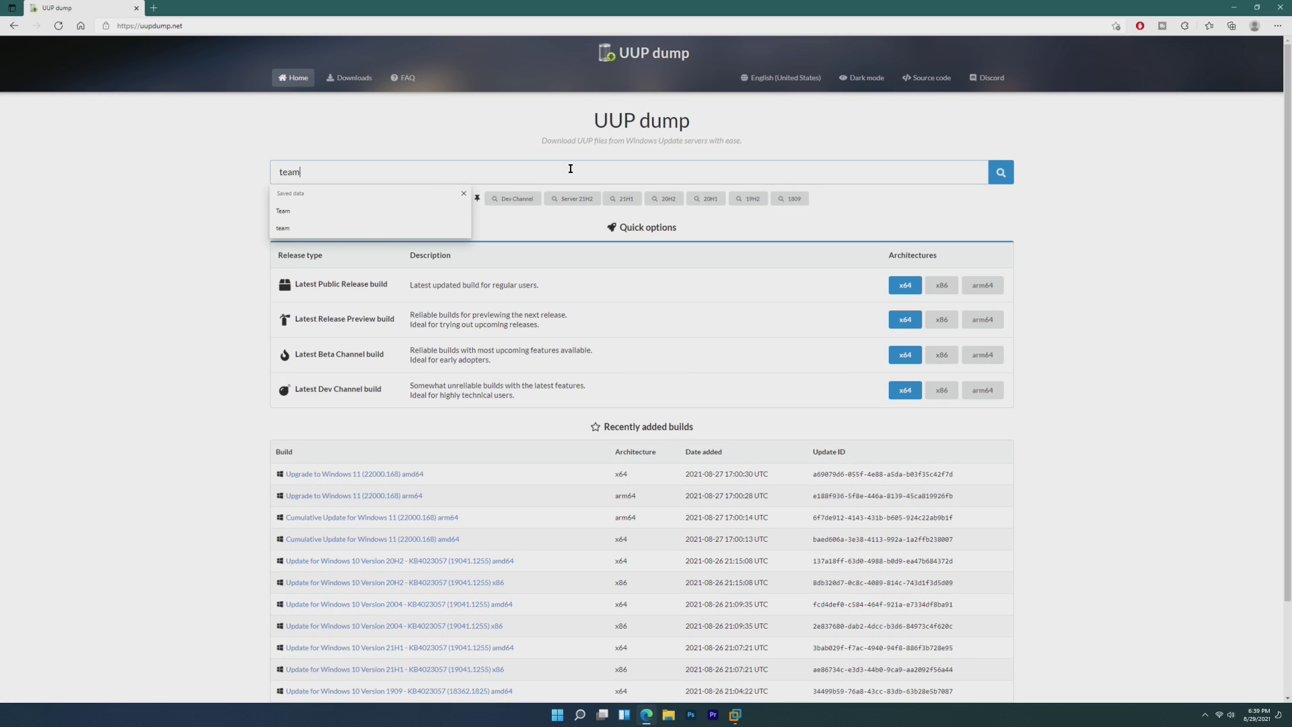
pyautogui.click(449, 210)
pyautogui.click(1001, 173)
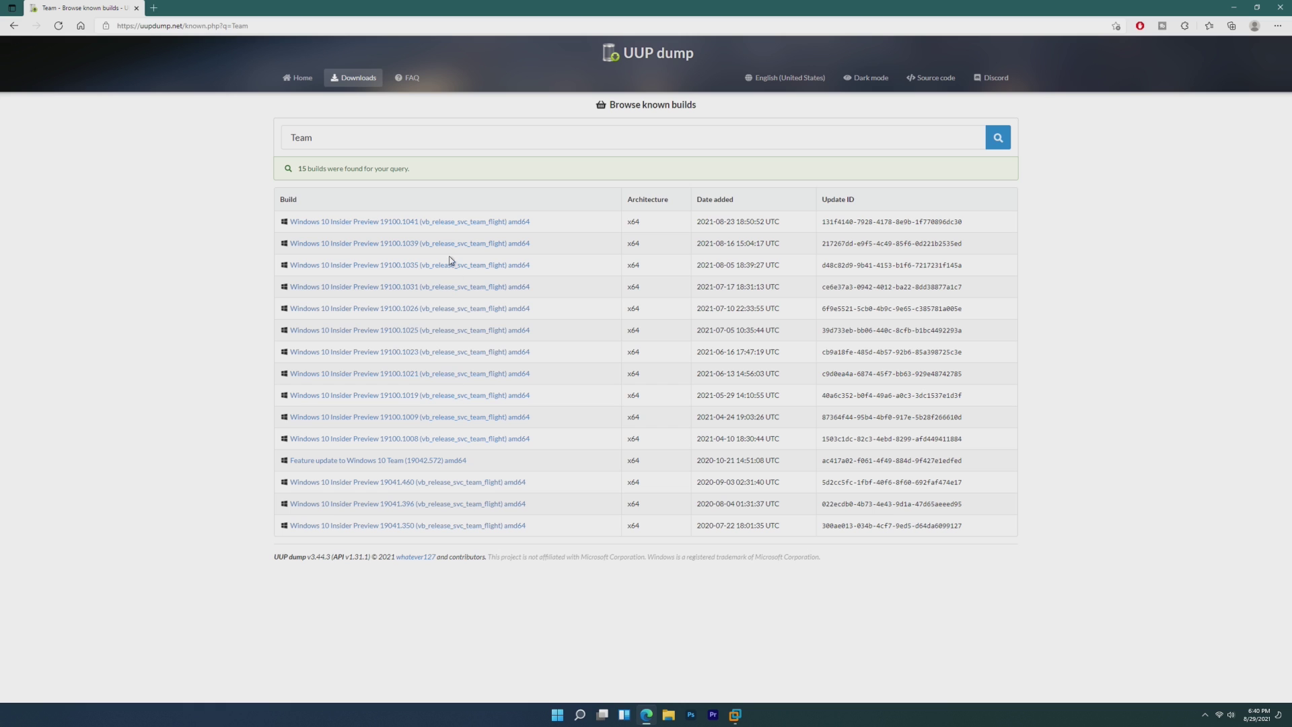
# Open build 19100.1041 and continue with English and the Windows Team edition.
pyautogui.click(332, 223)
pyautogui.click(380, 201)
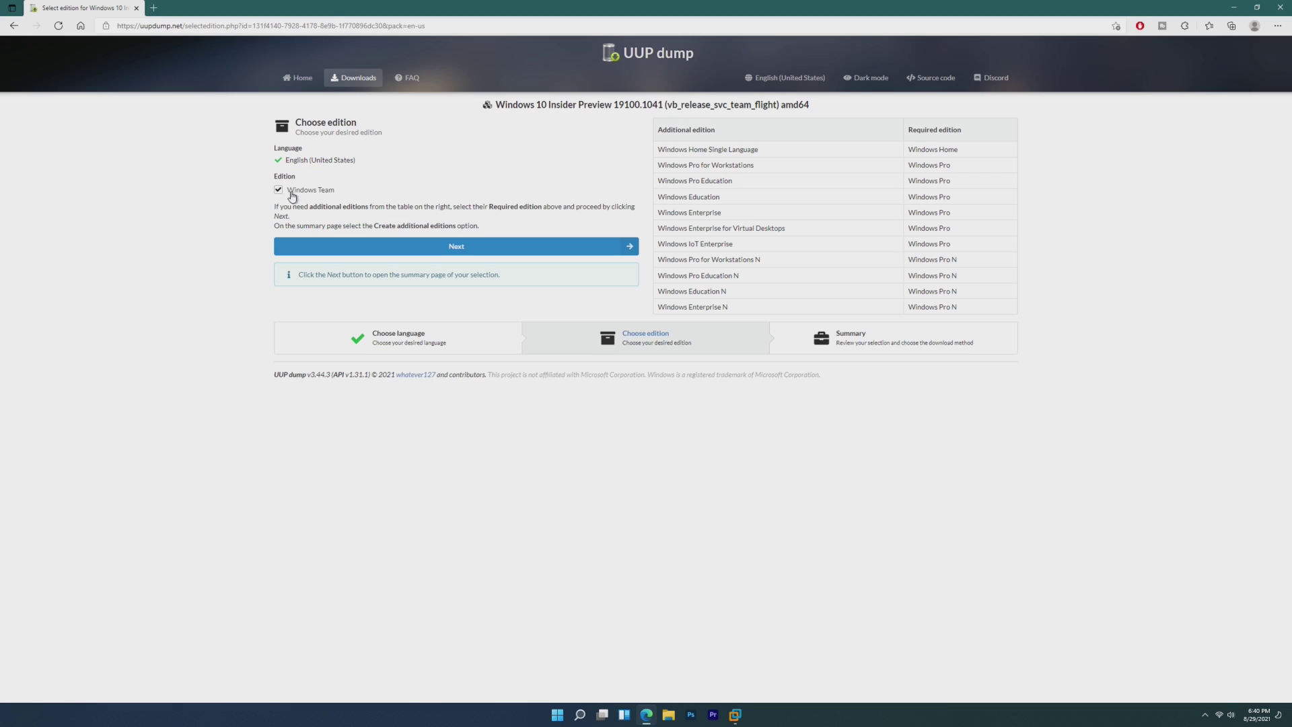
pyautogui.click(404, 250)
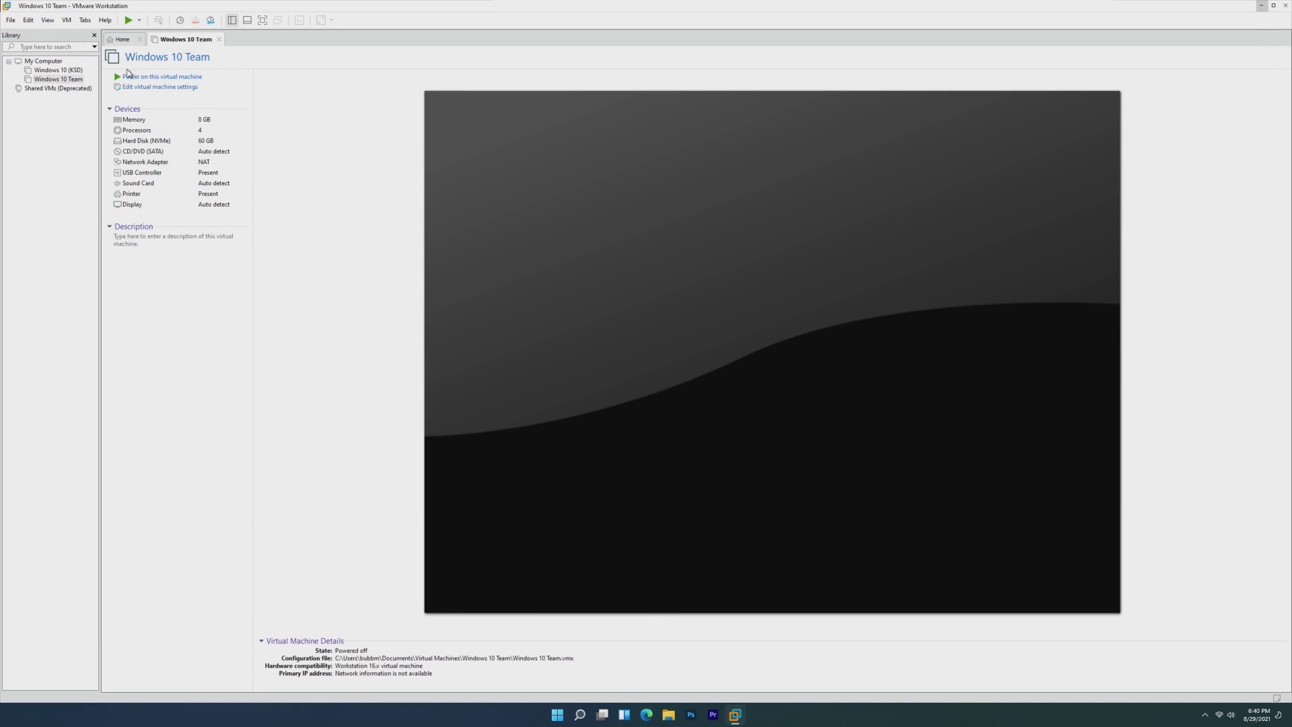
# Set the VM's CD/DVD drive to use the downloaded 19100.1041 ISO image.
pyautogui.click(262, 21)
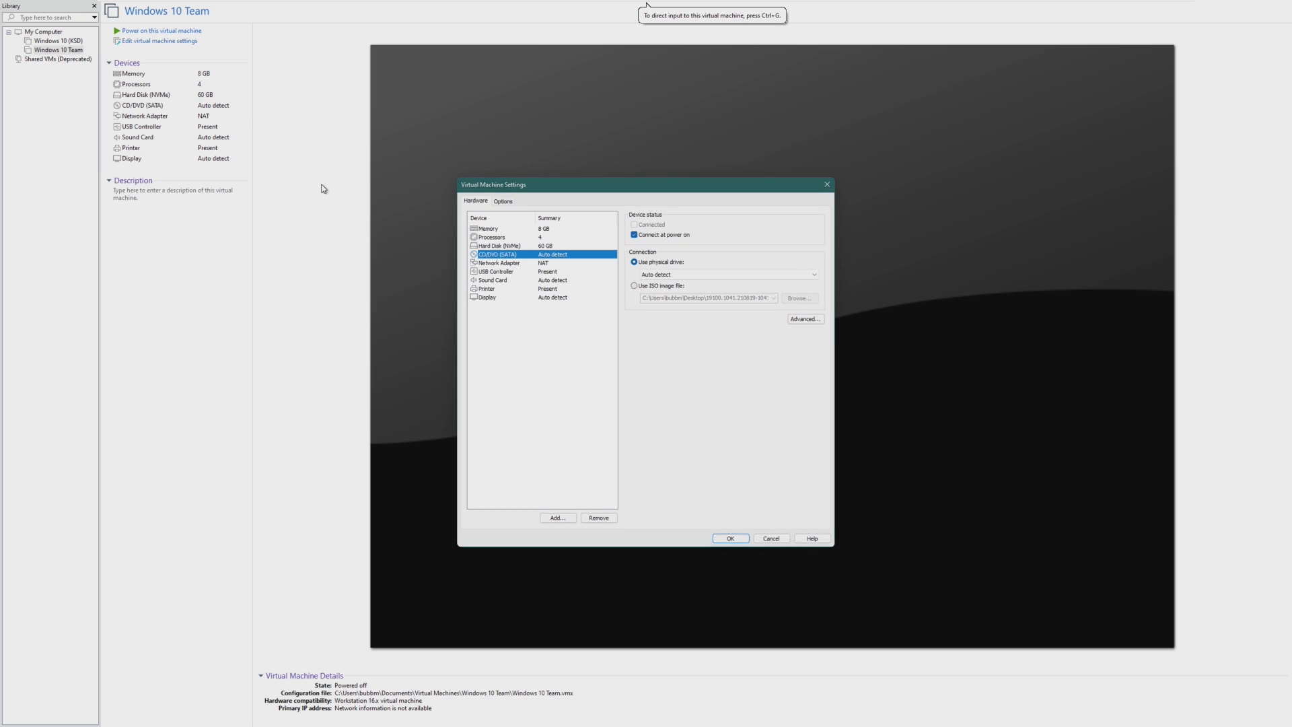
pyautogui.click(653, 286)
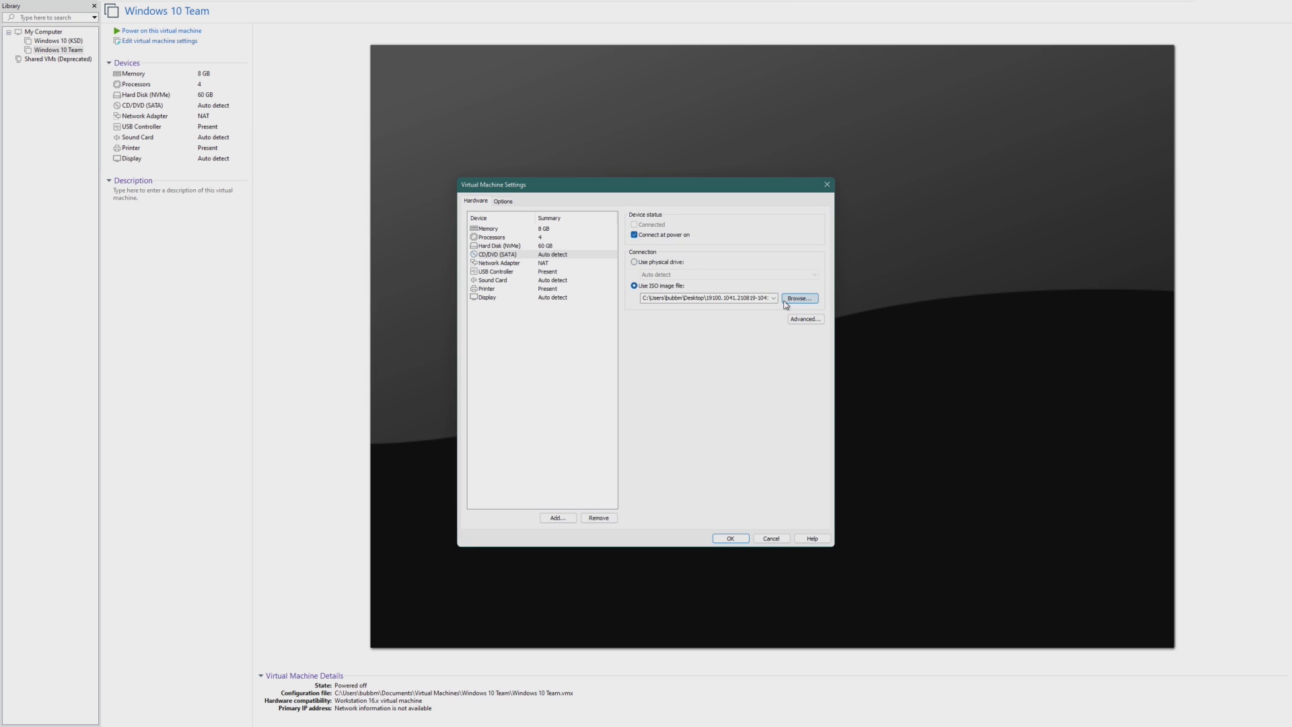
pyautogui.click(799, 298)
pyautogui.doubleClick(663, 322)
pyautogui.click(730, 539)
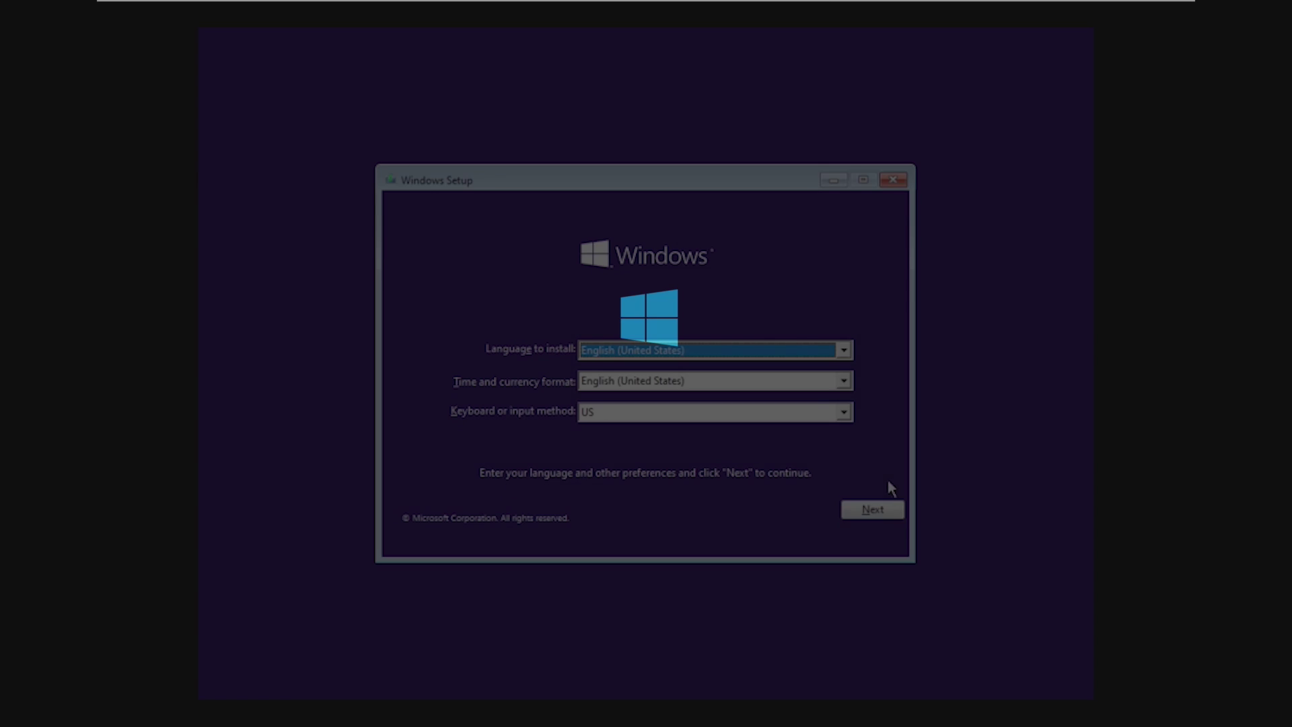
# Start the Windows installation with default language settings and no product key.
pyautogui.click(871, 508)
pyautogui.click(645, 369)
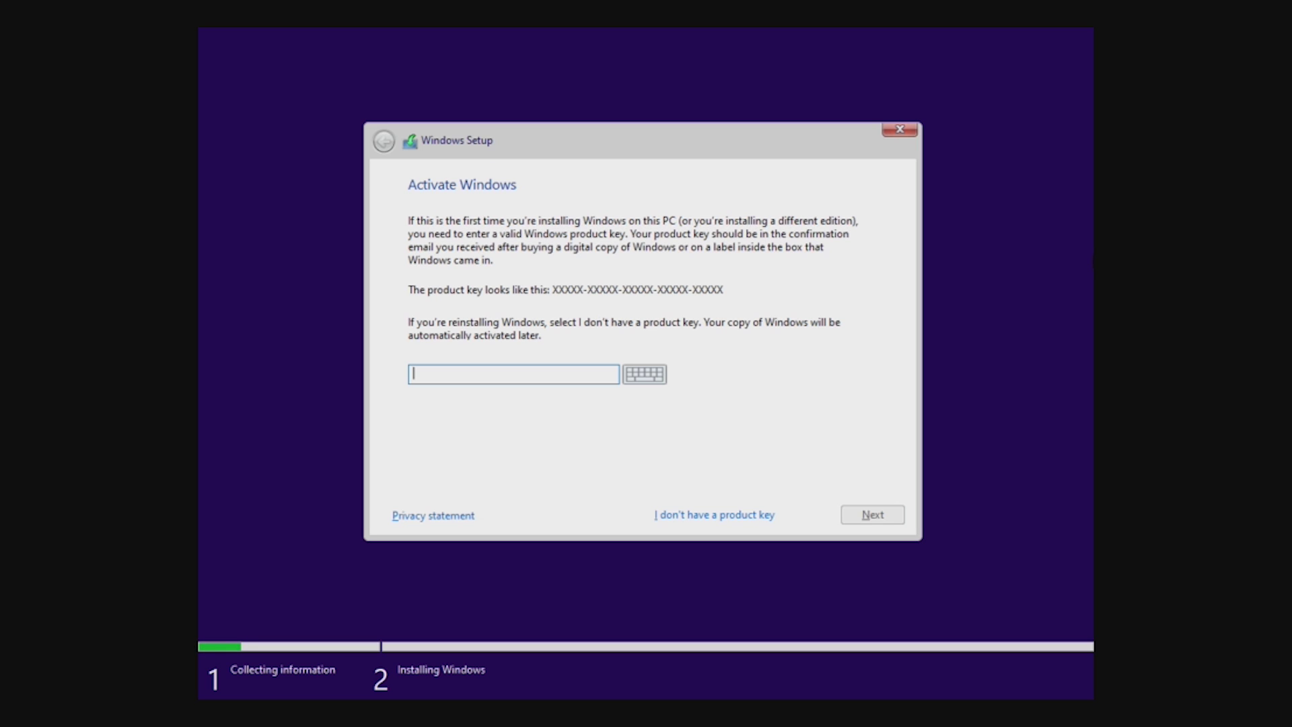
pyautogui.click(720, 515)
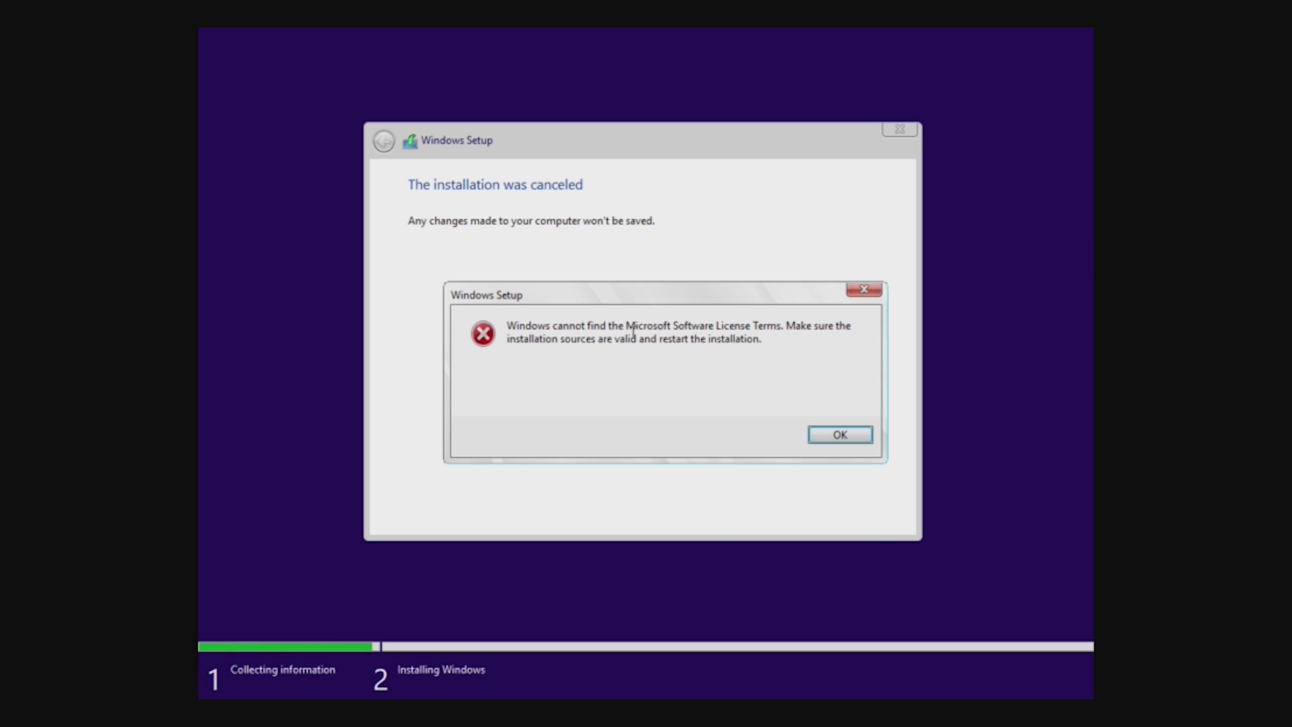
# Dismiss the missing licence terms error and restart setup from the install screen.
pyautogui.moveTo(600, 326); pyautogui.dragTo(801, 352)
pyautogui.click(801, 352)
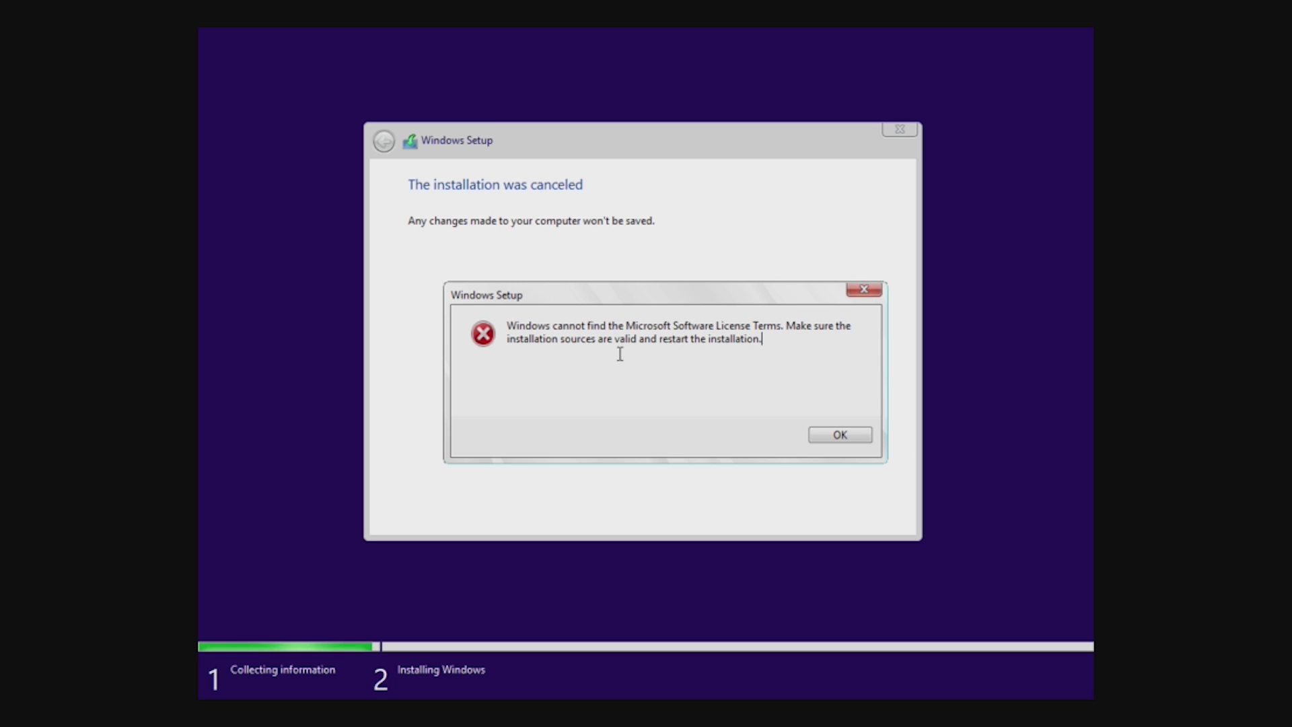
pyautogui.click(814, 438)
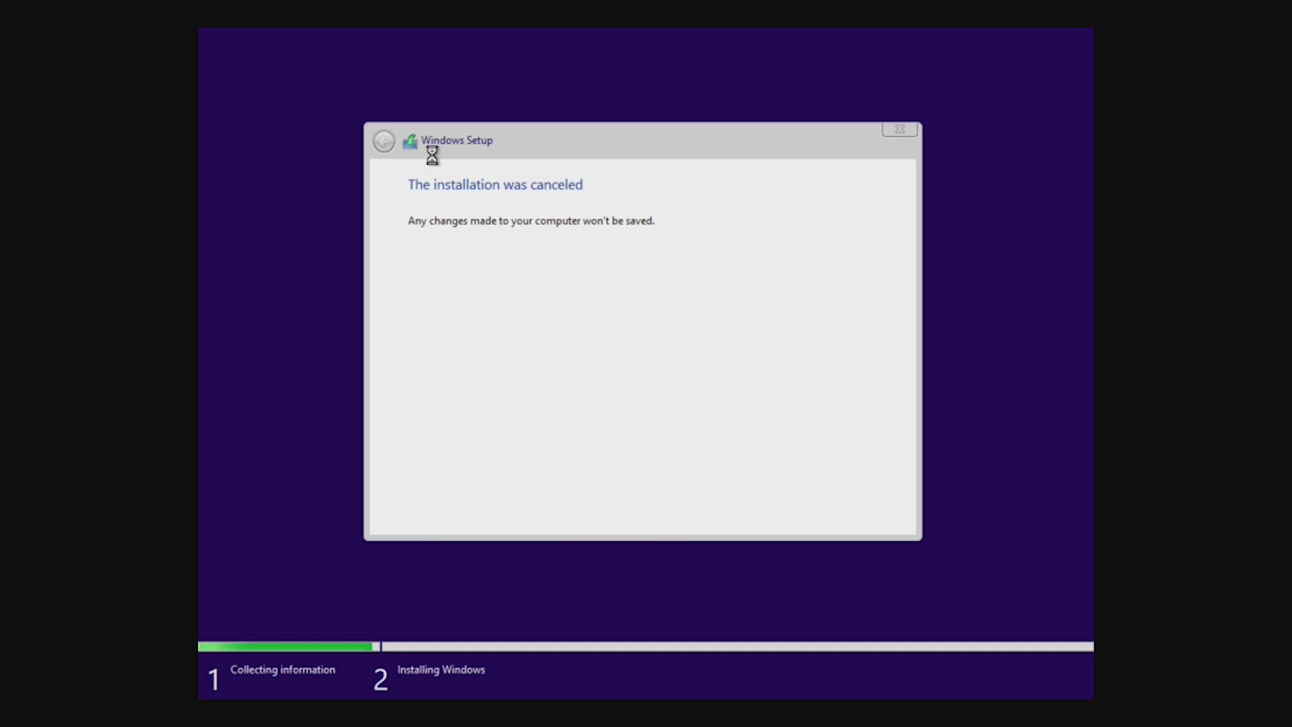
pyautogui.click(616, 369)
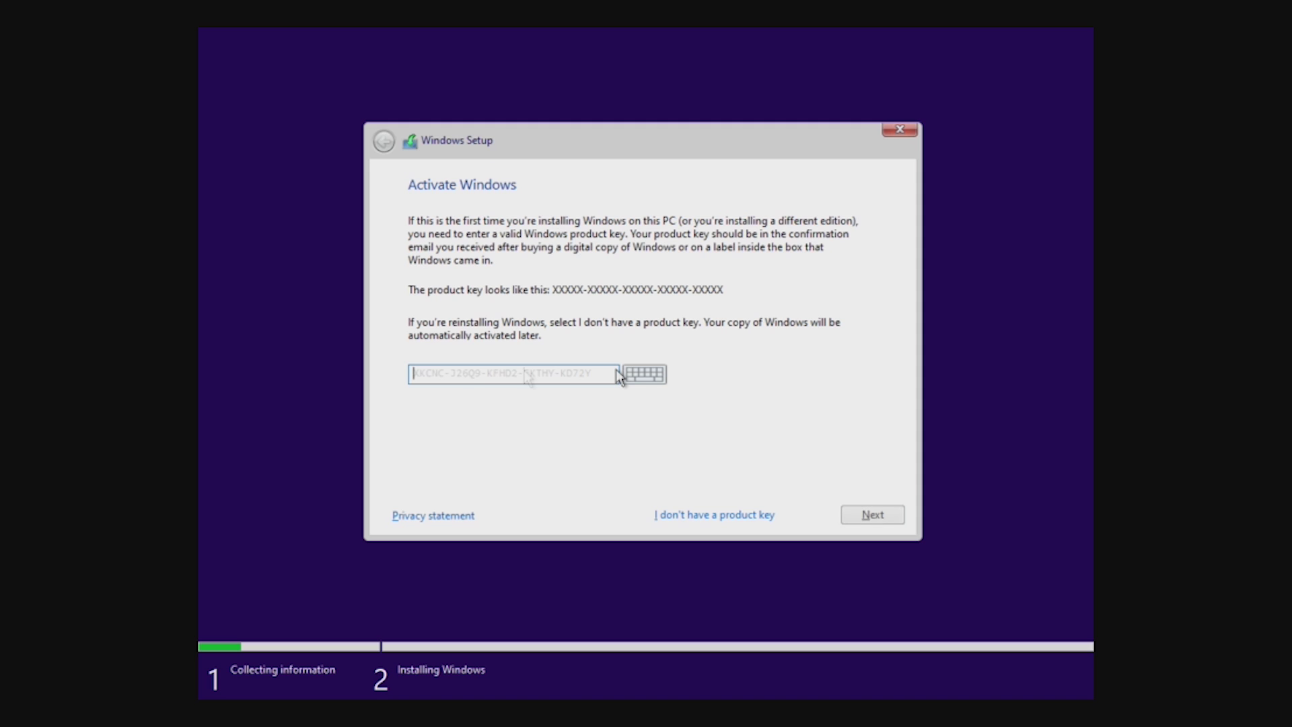
# Paste the product key, accept the licence terms, and install on the unallocated 60 GB drive.
pyautogui.hotkey('ctrl', 'v')
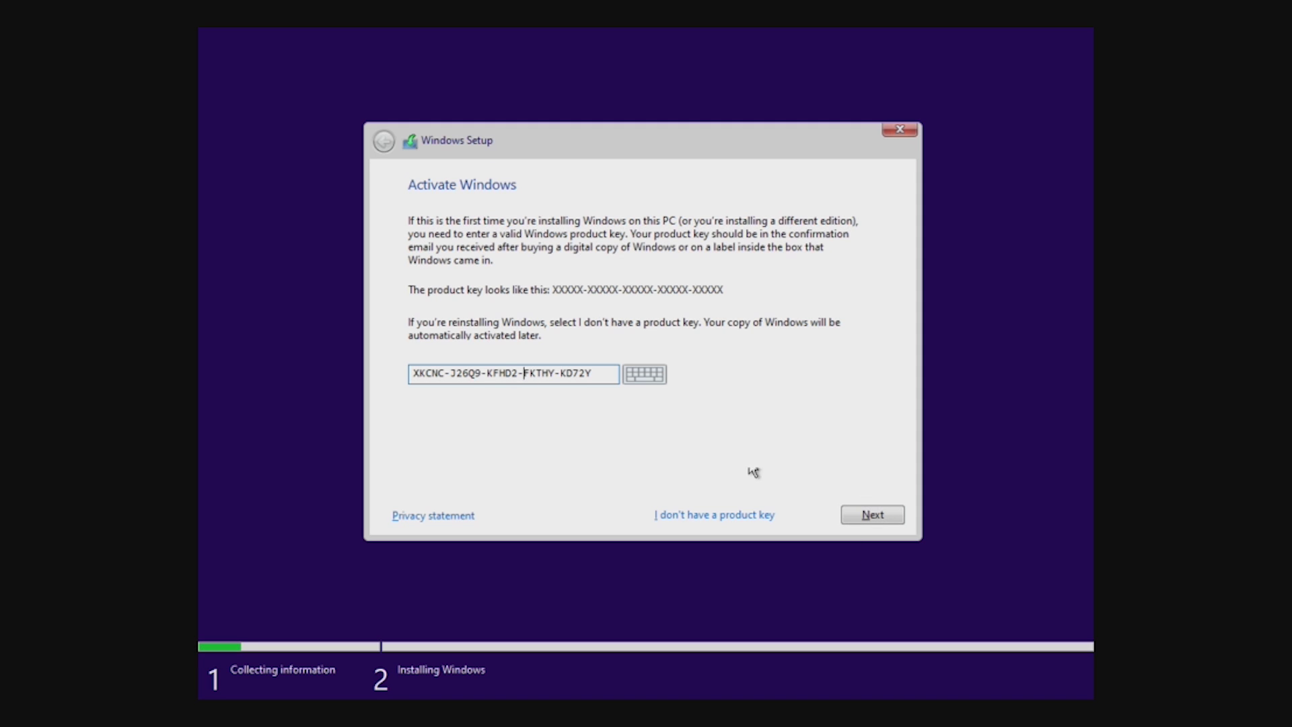
pyautogui.click(861, 514)
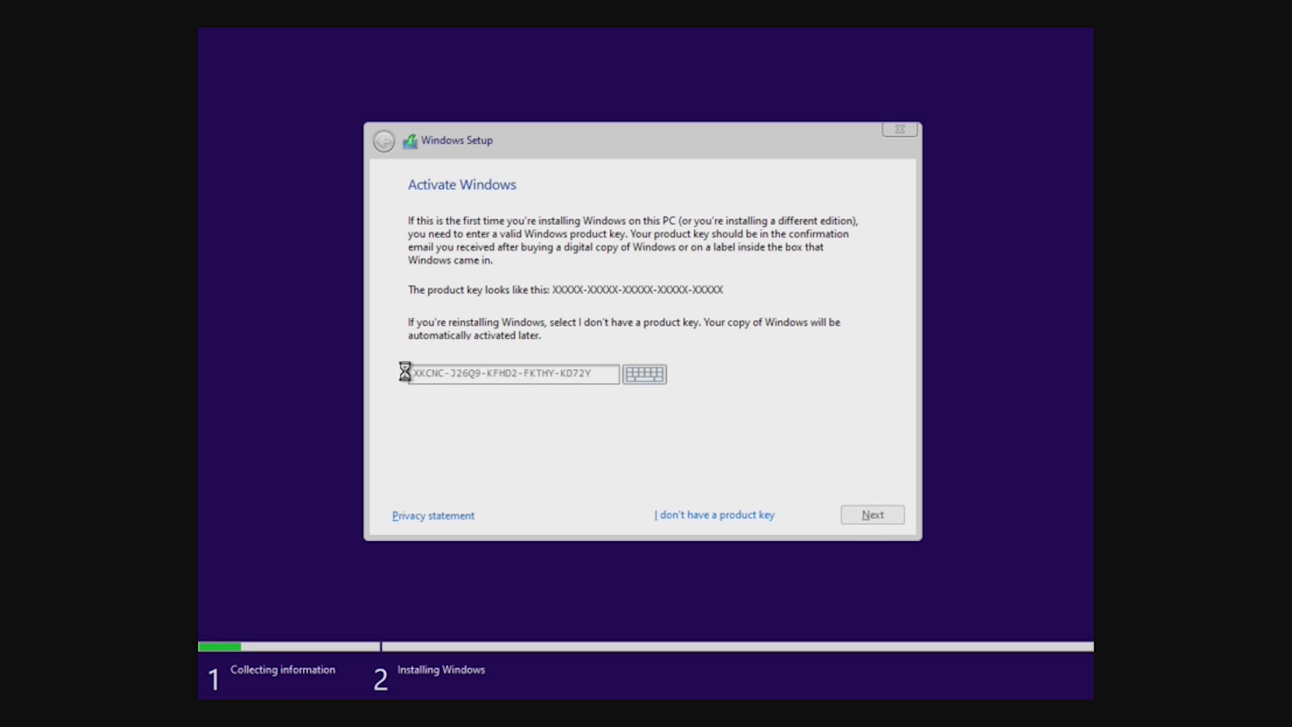
pyautogui.click(579, 474)
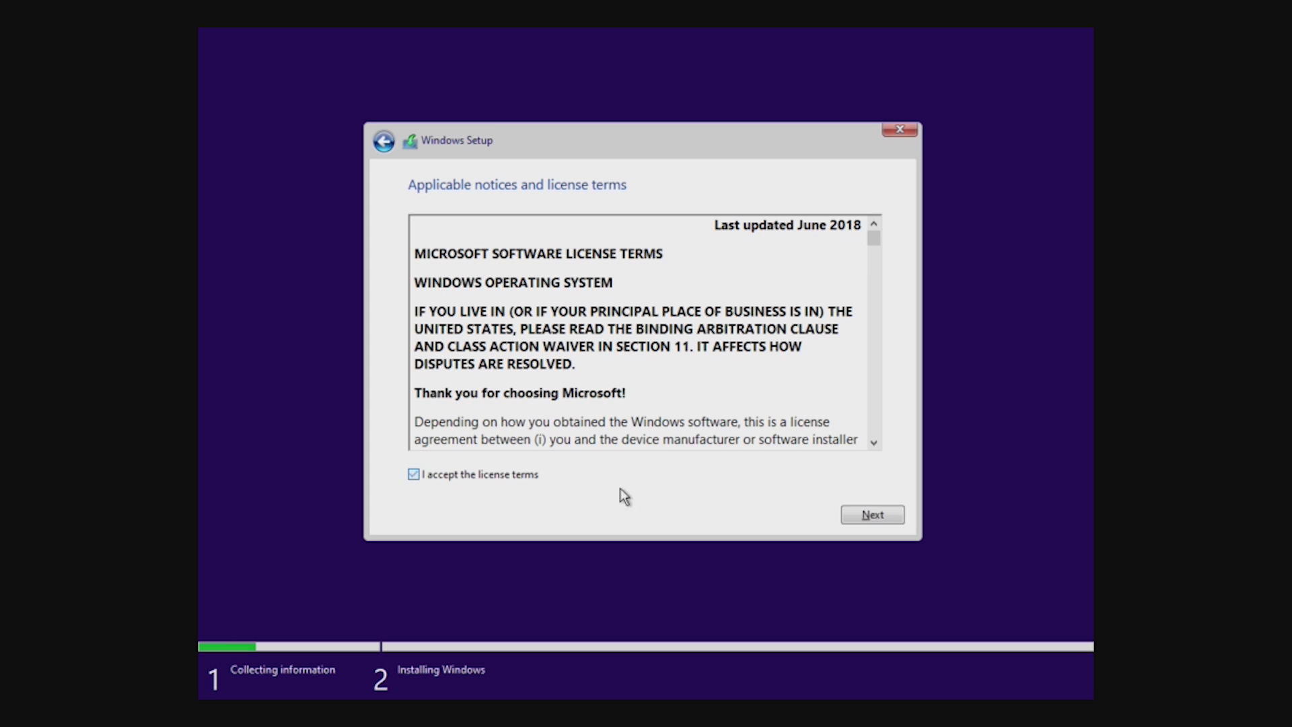
pyautogui.click(872, 514)
pyautogui.click(637, 346)
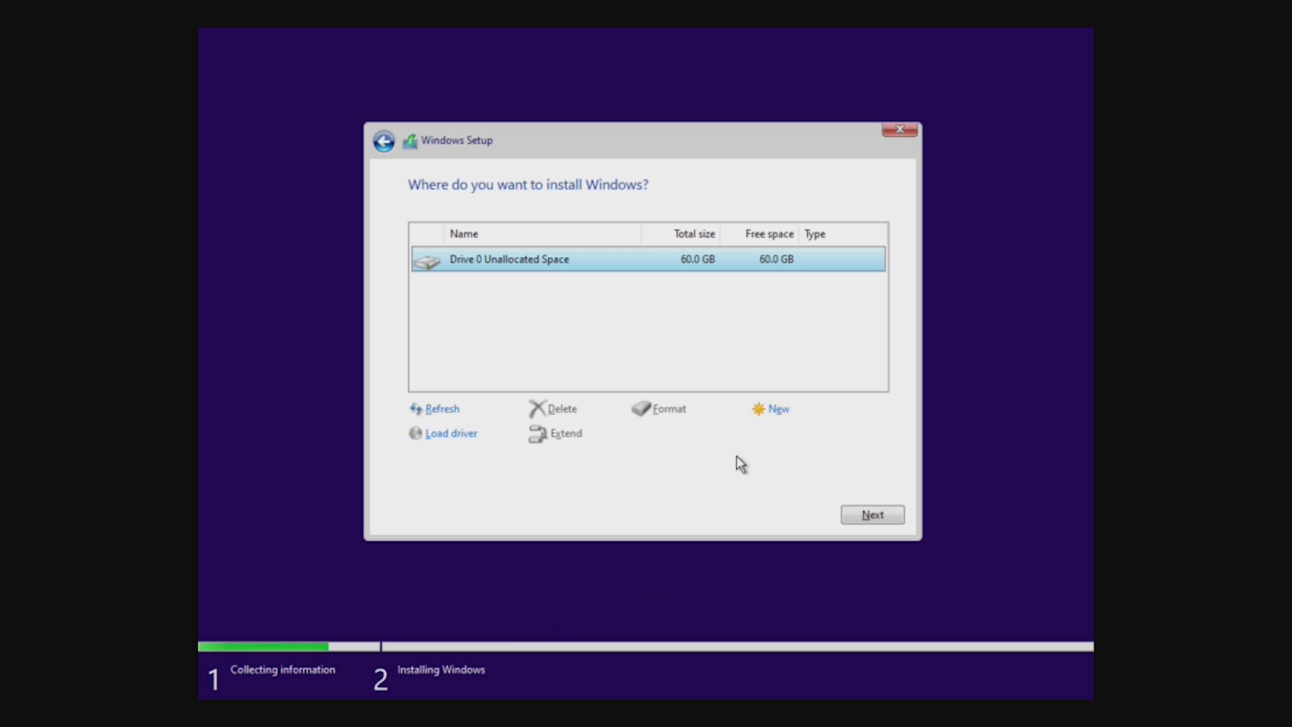
pyautogui.click(870, 517)
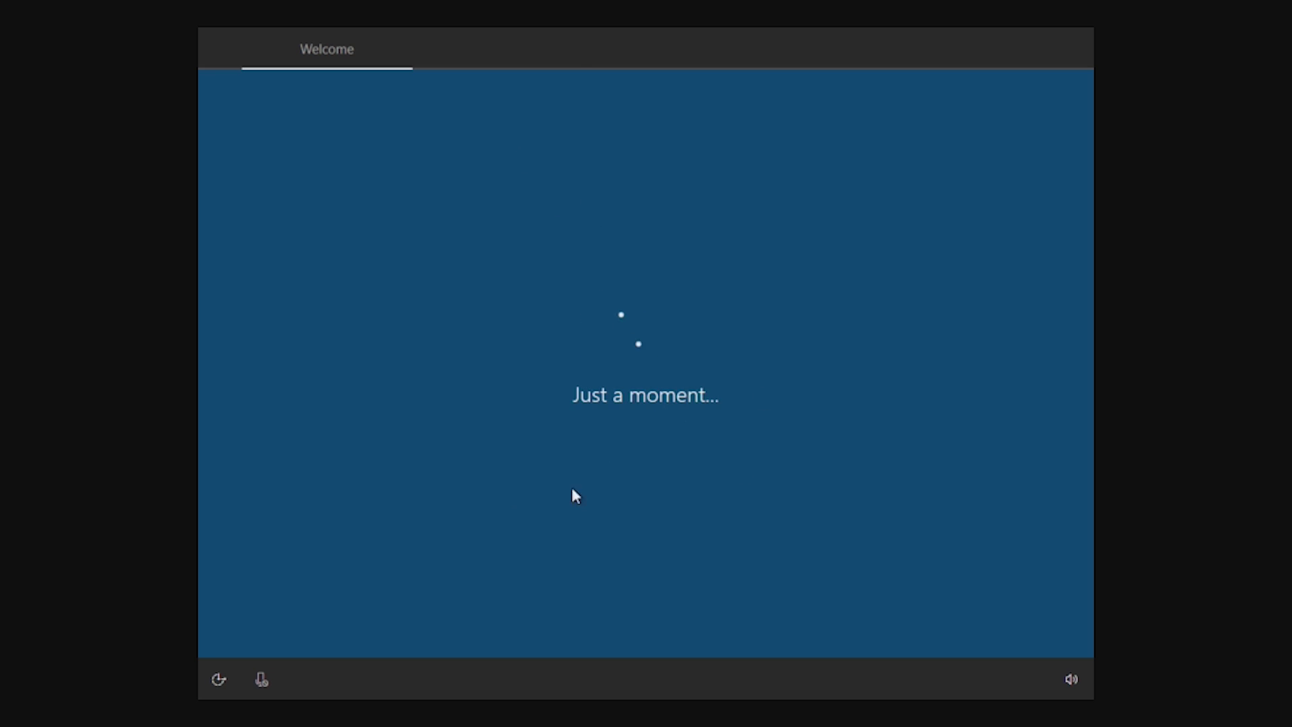
# Confirm the region and US keyboard layout, skipping a second layout.
pyautogui.click(981, 613)
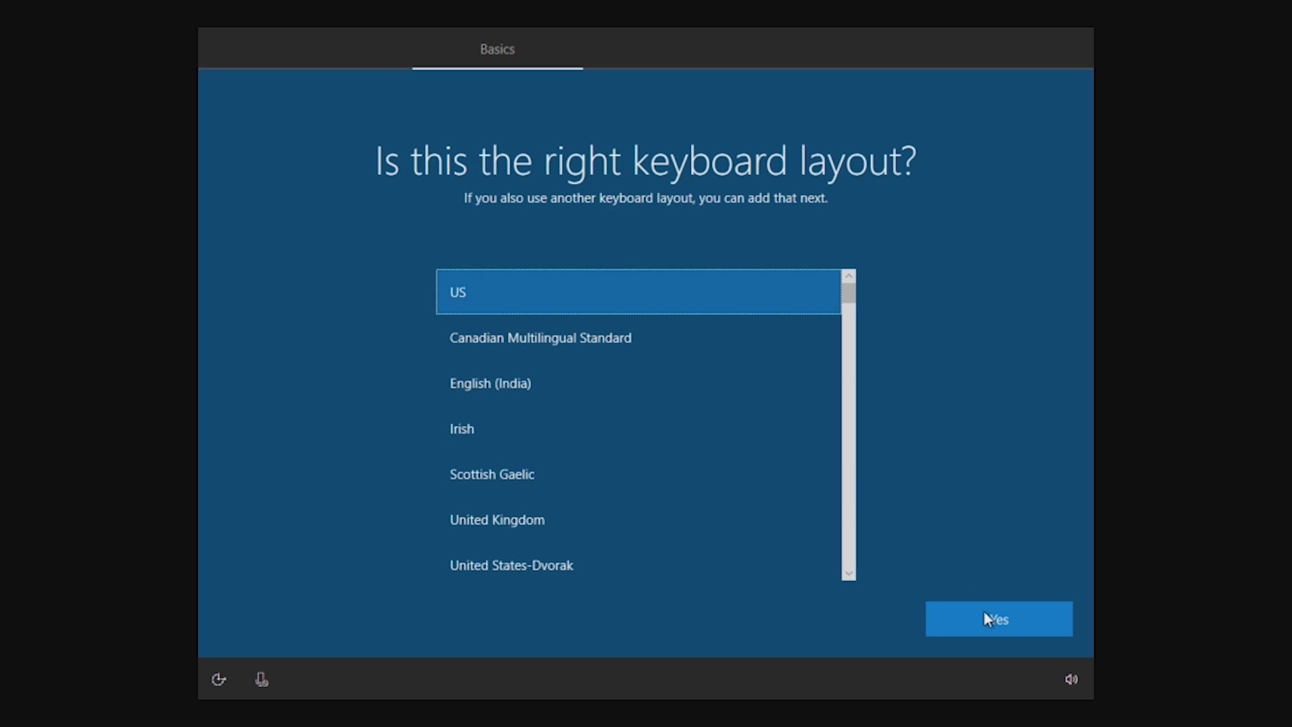
pyautogui.click(983, 611)
pyautogui.click(948, 609)
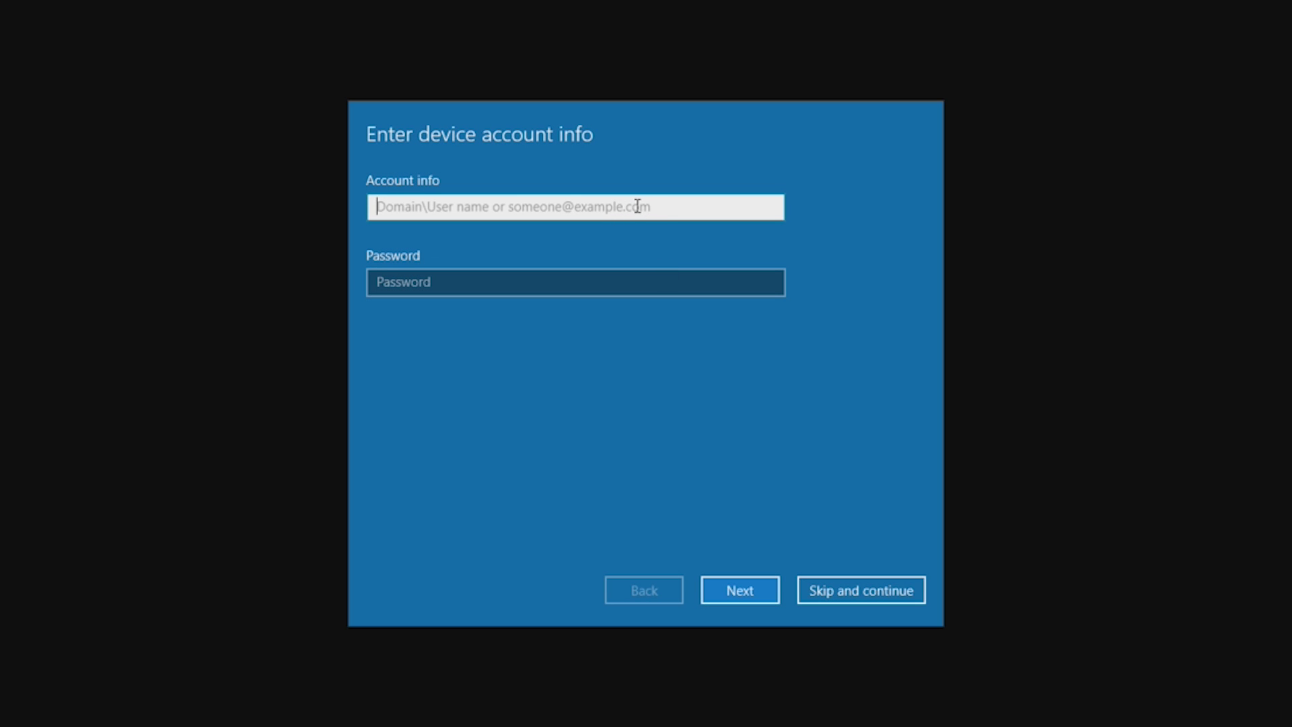
# Enter 'WINDOWS\Windows' as account info, then clear it and skip the device account.
pyautogui.write('WINDOWS\\Winod')
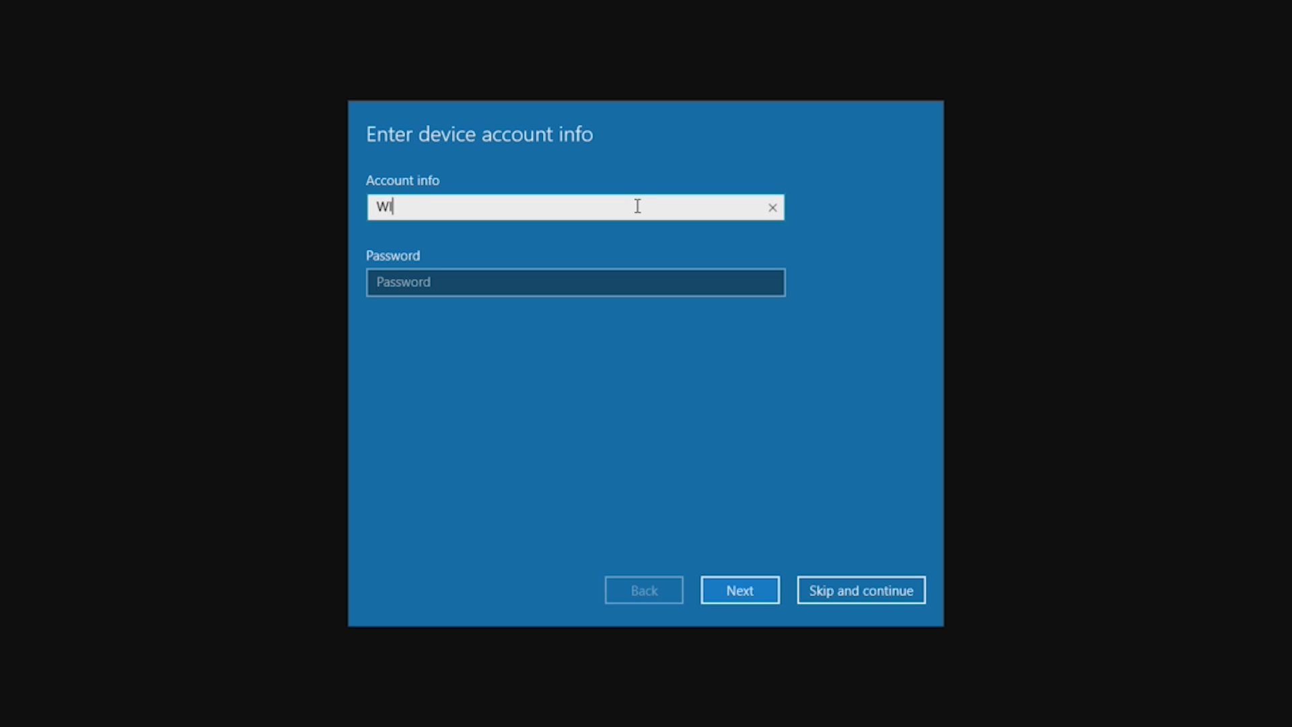
pyautogui.press('BackSpace')
pyautogui.press('BackSpace')
pyautogui.write('dows')
pyautogui.doubleClick(443, 209)
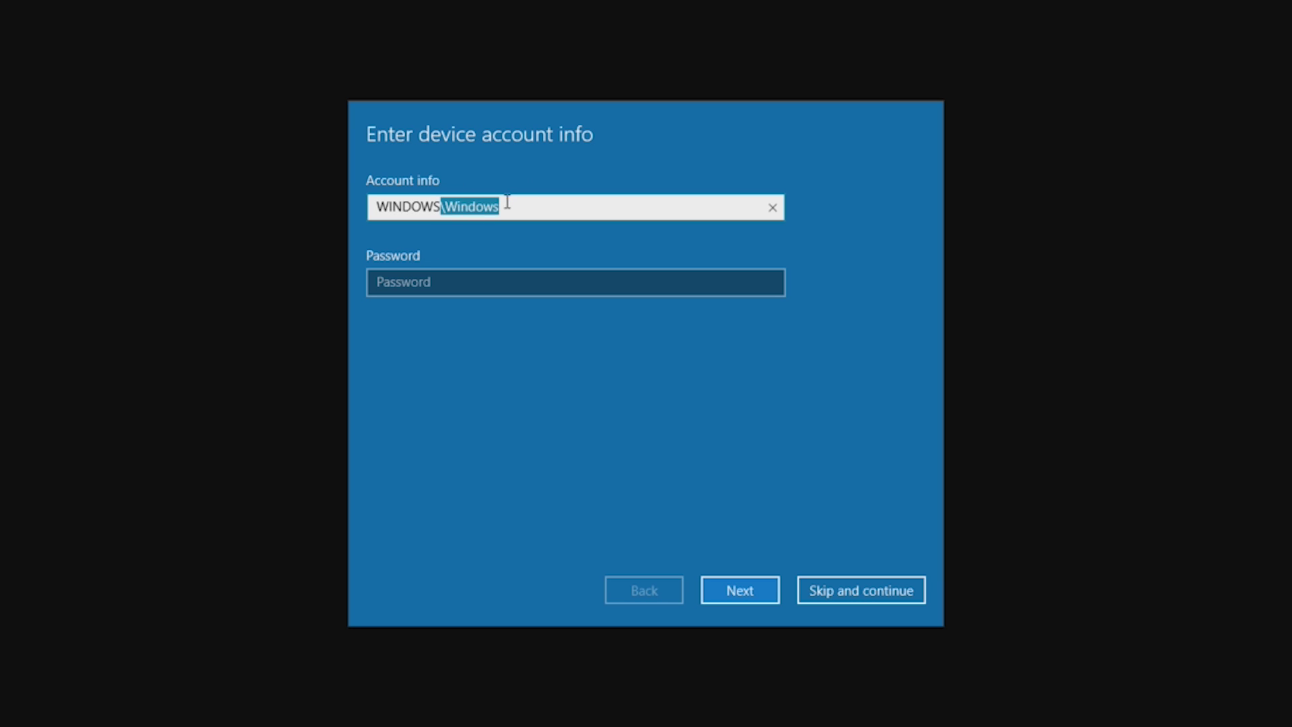
pyautogui.click(522, 197)
pyautogui.click(772, 209)
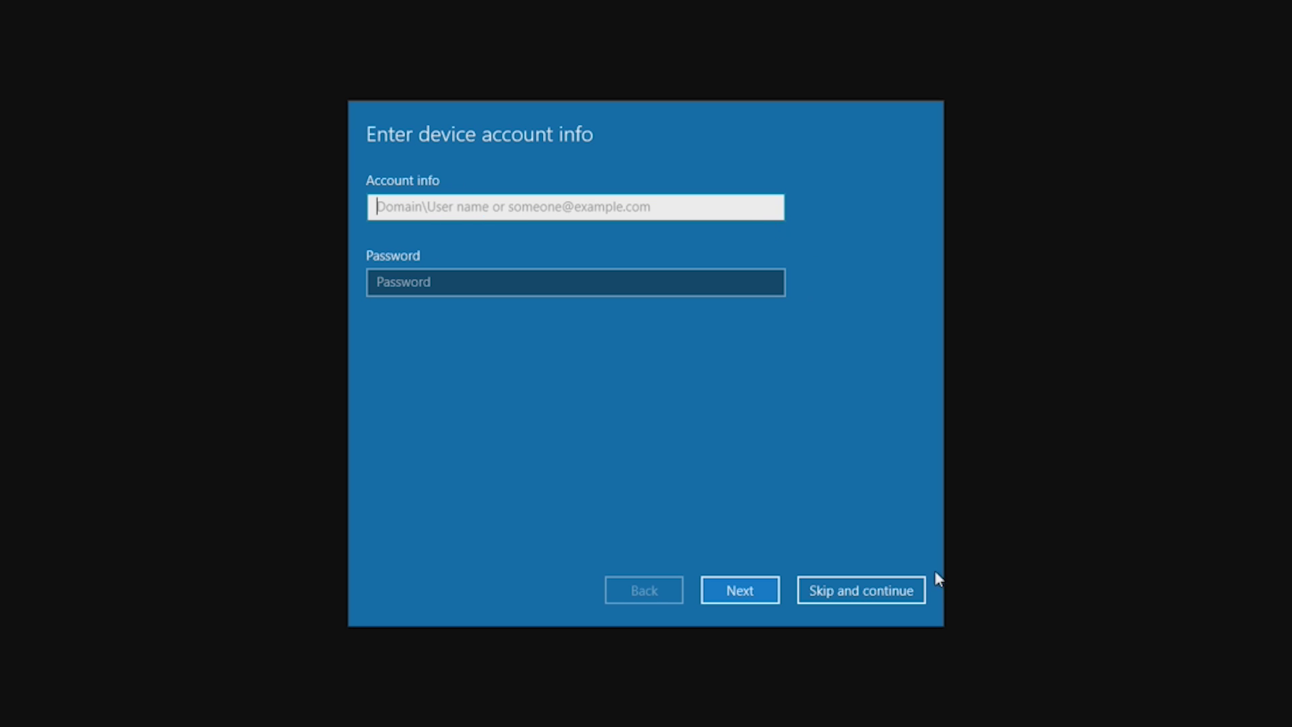
pyautogui.click(890, 602)
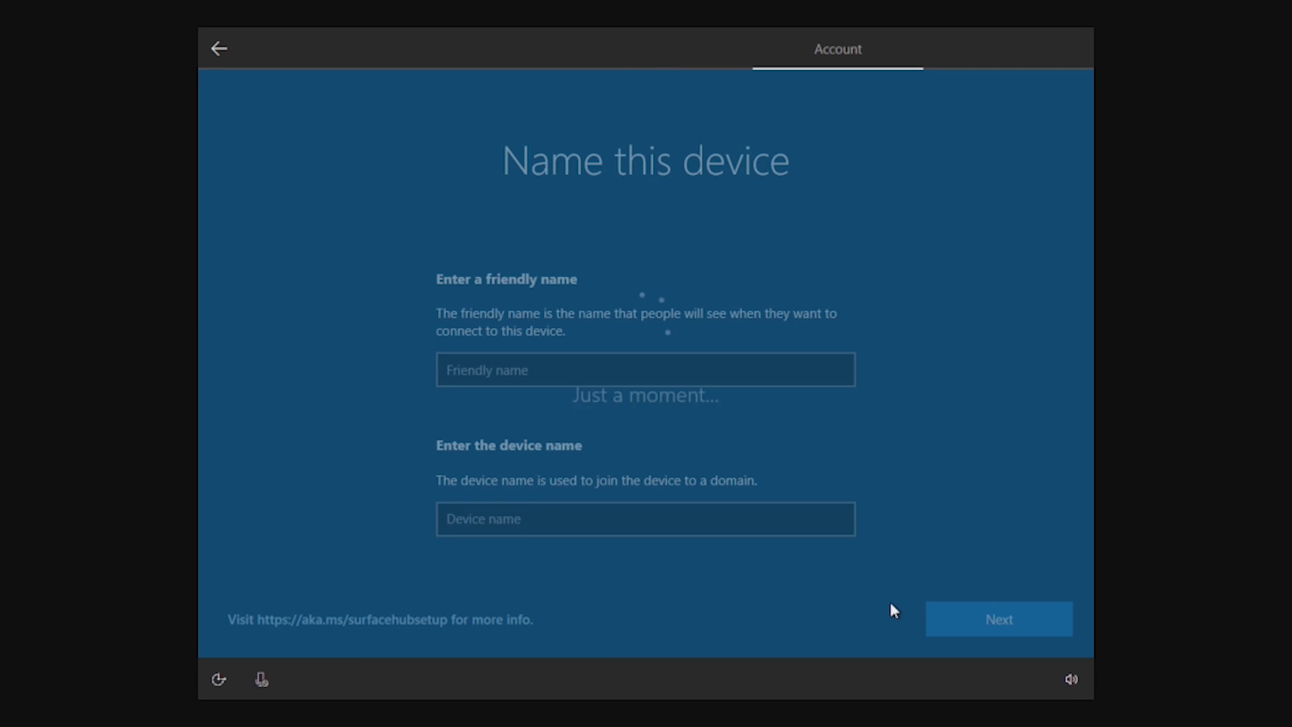
# Give the device the friendly name SurfaceHub and choose a local admin account.
pyautogui.click(718, 369)
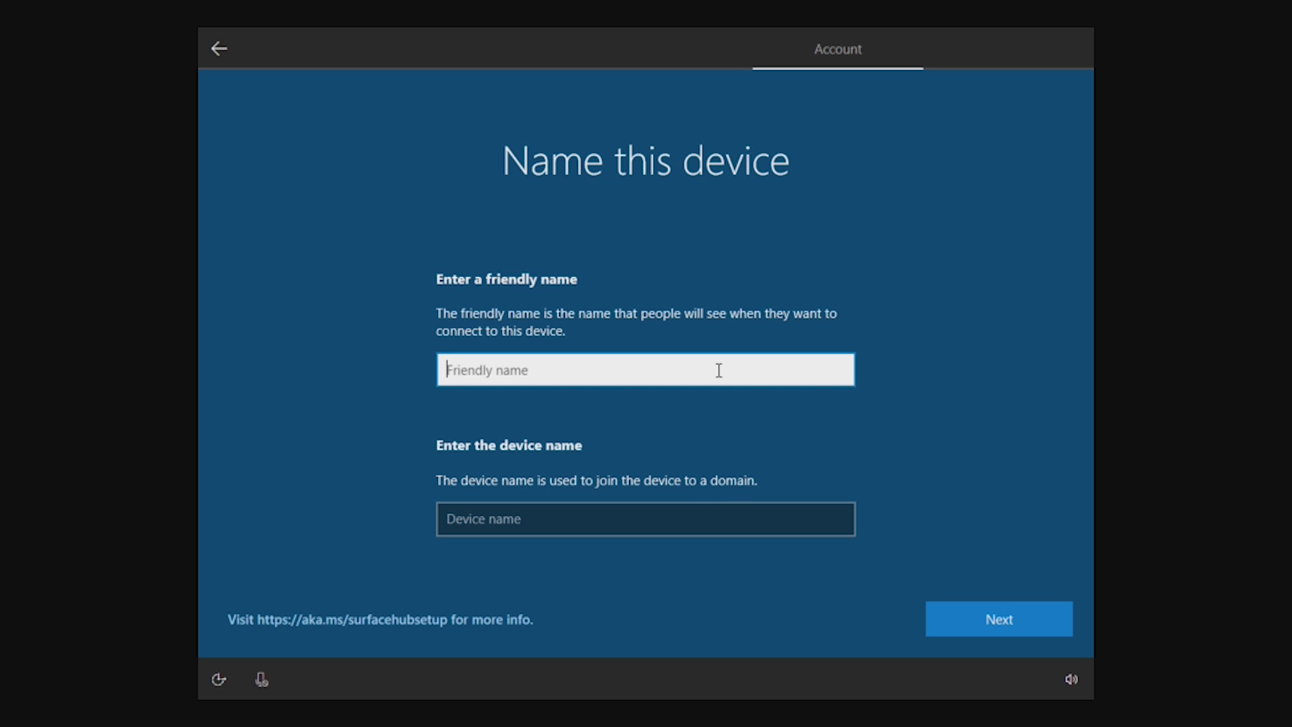
pyautogui.write('SurfaceHub')
pyautogui.press('Tab')
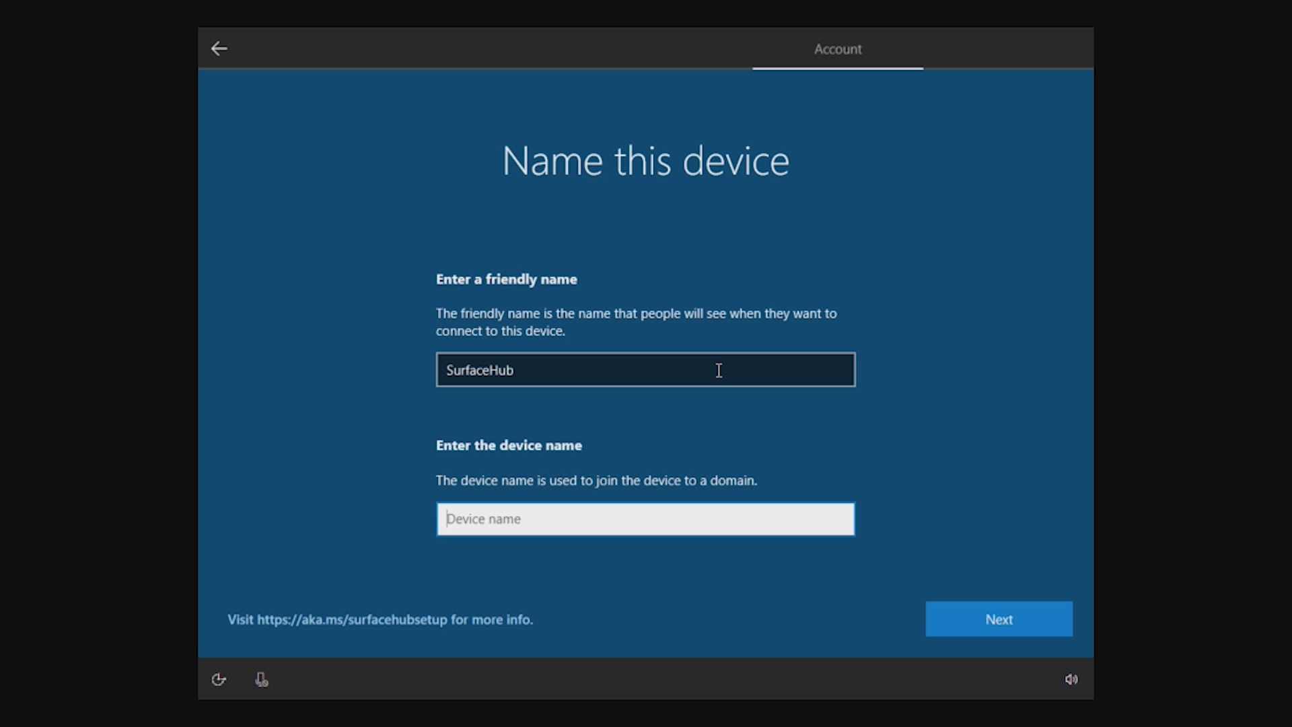
pyautogui.press('Return')
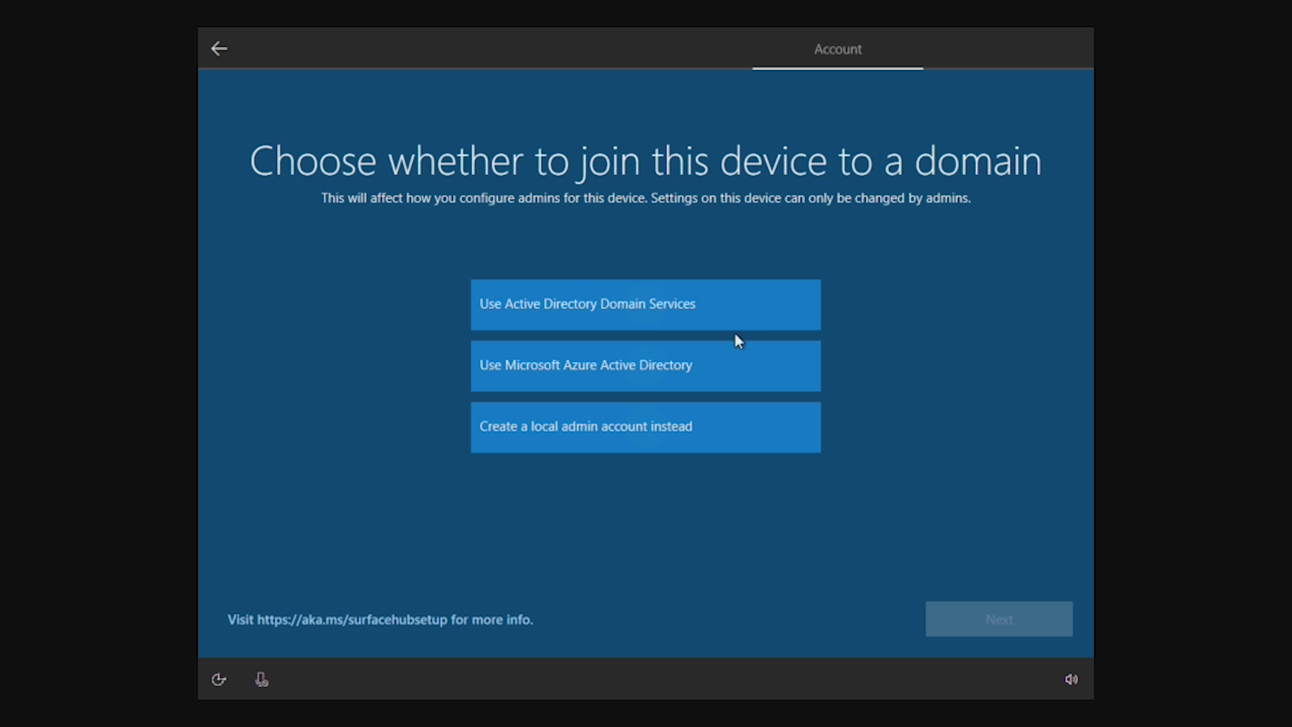
pyautogui.click(638, 432)
# Enter the local admin user name, then type and confirm the account password.
pyautogui.click(1000, 620)
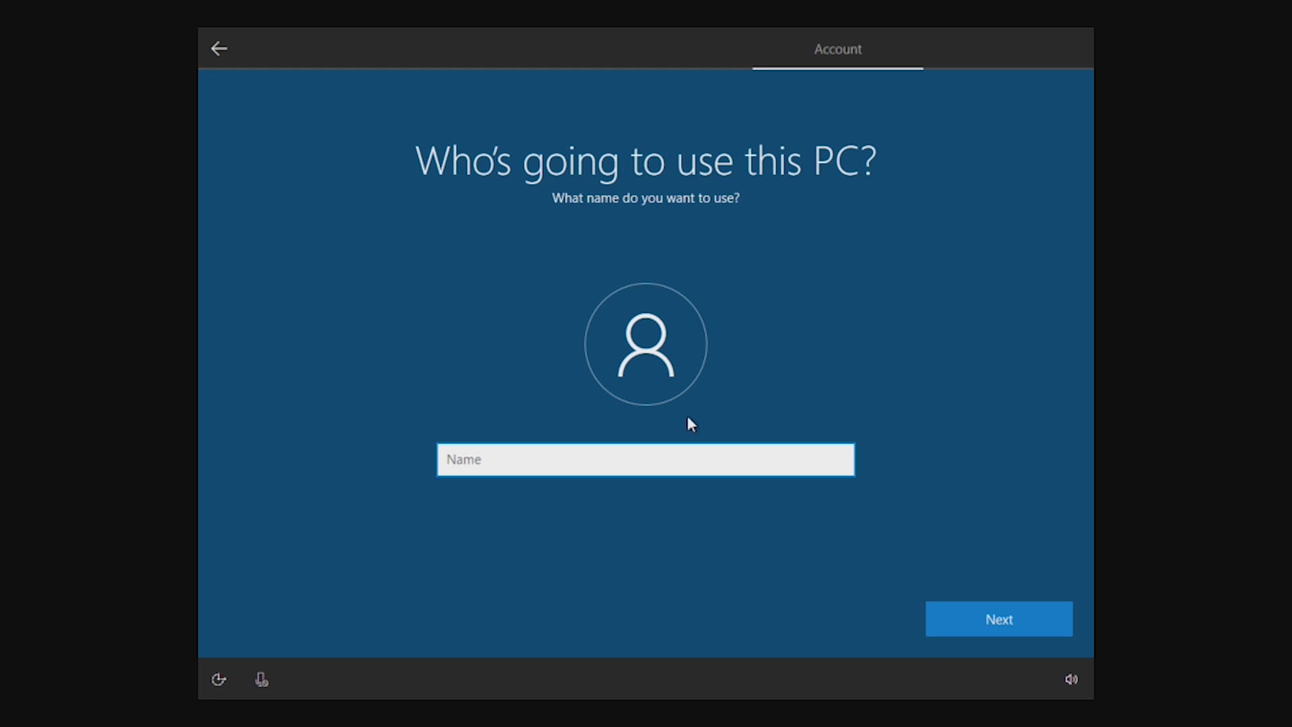
pyautogui.write('Will')
pyautogui.press('Return')
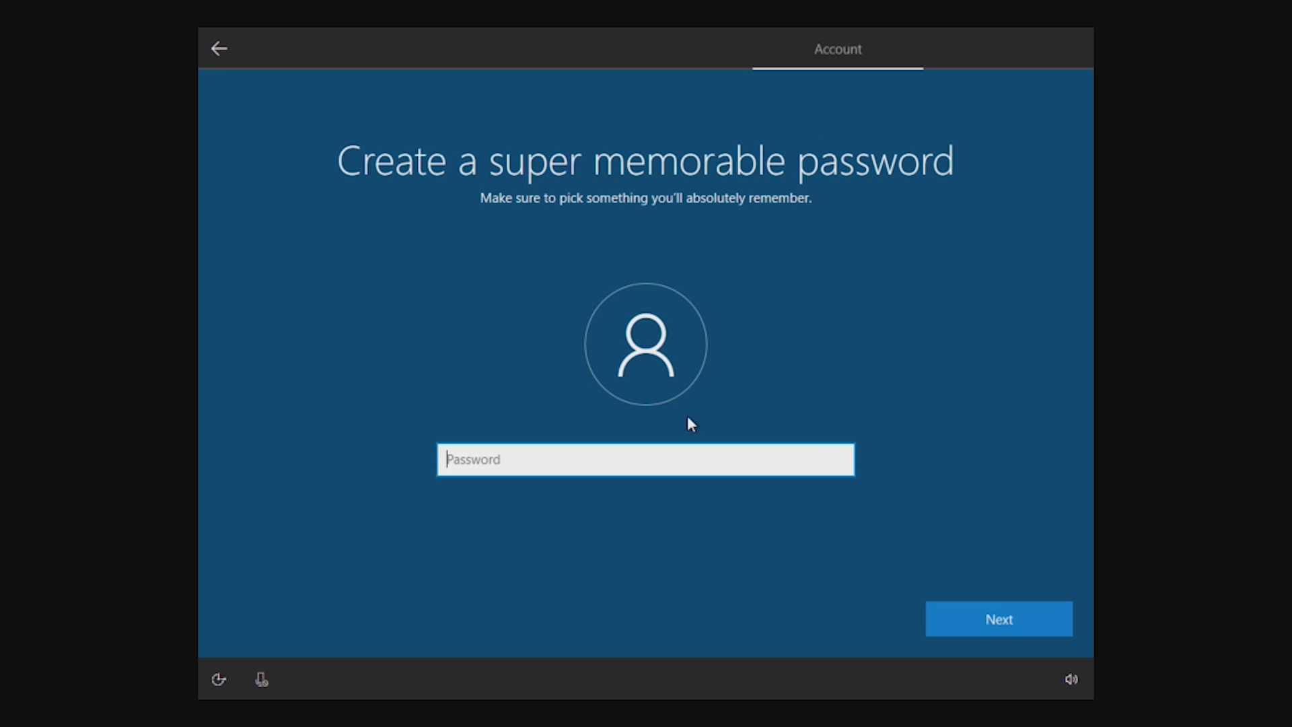
pyautogui.press('Return')
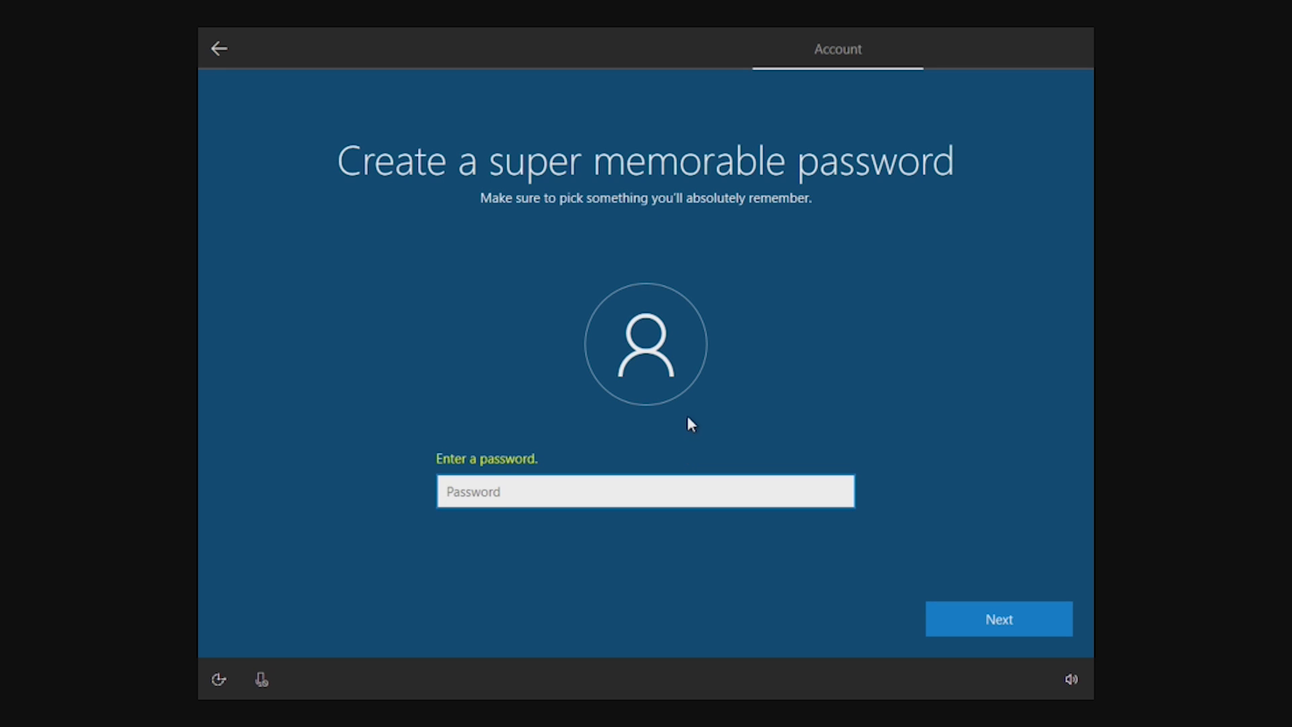
pyautogui.write('•••••••••••')
pyautogui.press('Return')
pyautogui.write('••••••••')
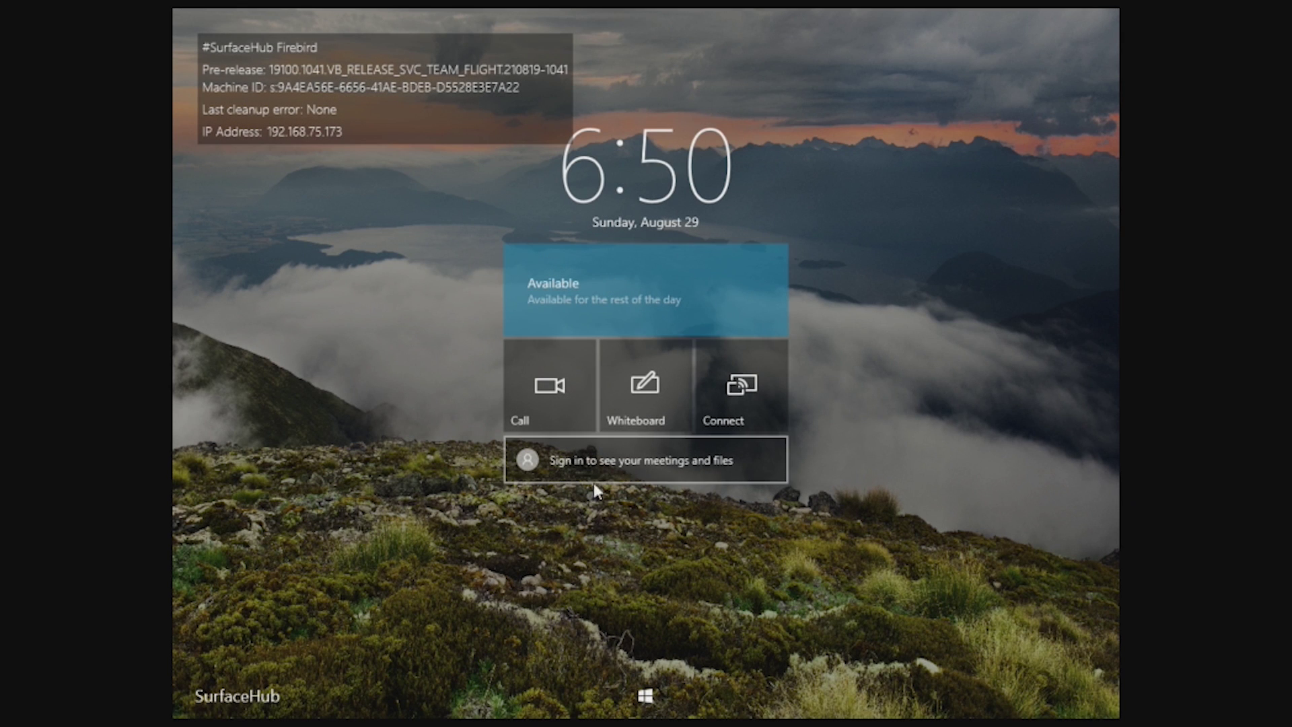
# Open and close the Start launcher, then begin ending the session and cancel.
pyautogui.click(644, 696)
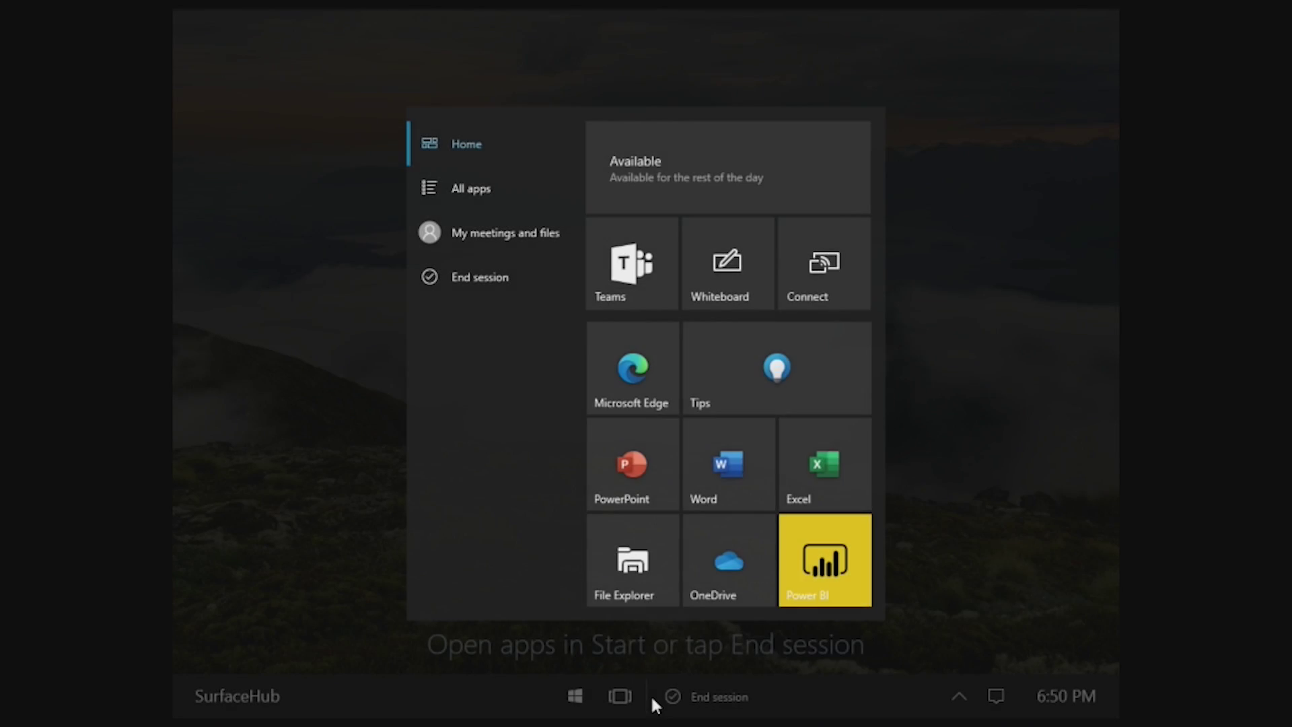
pyautogui.click(575, 697)
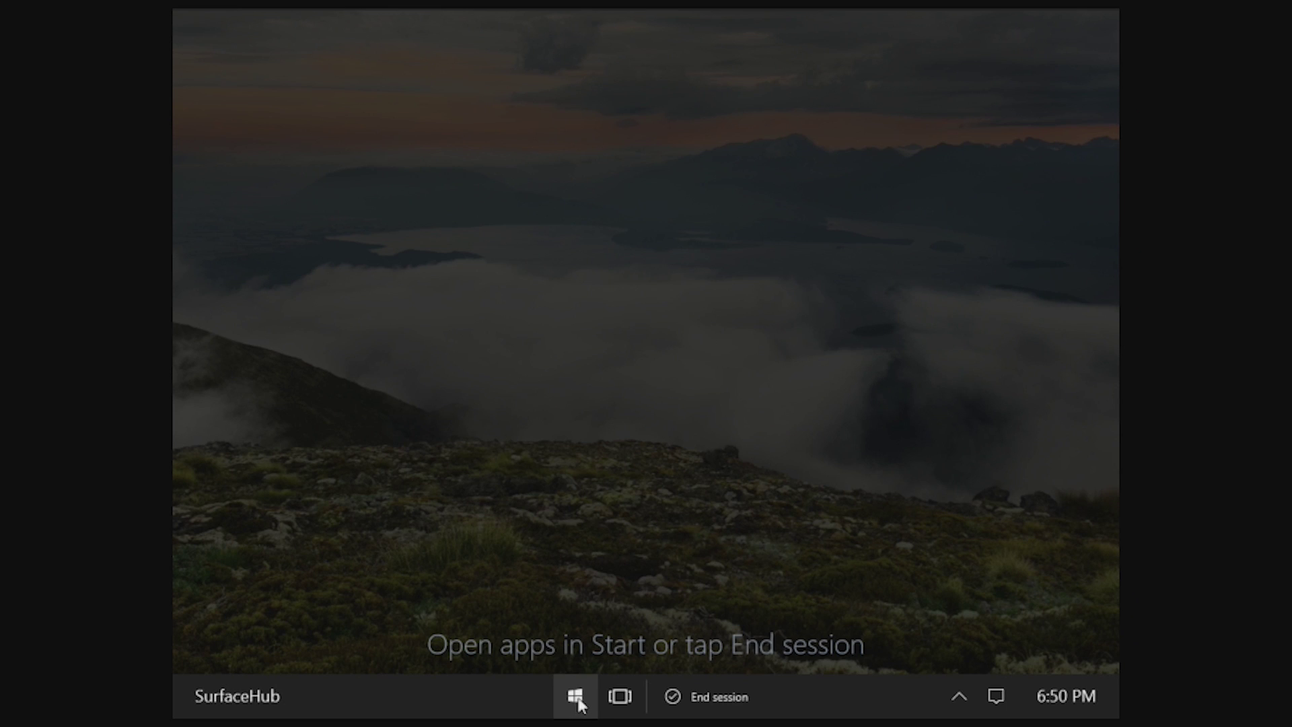
pyautogui.click(675, 698)
pyautogui.click(697, 519)
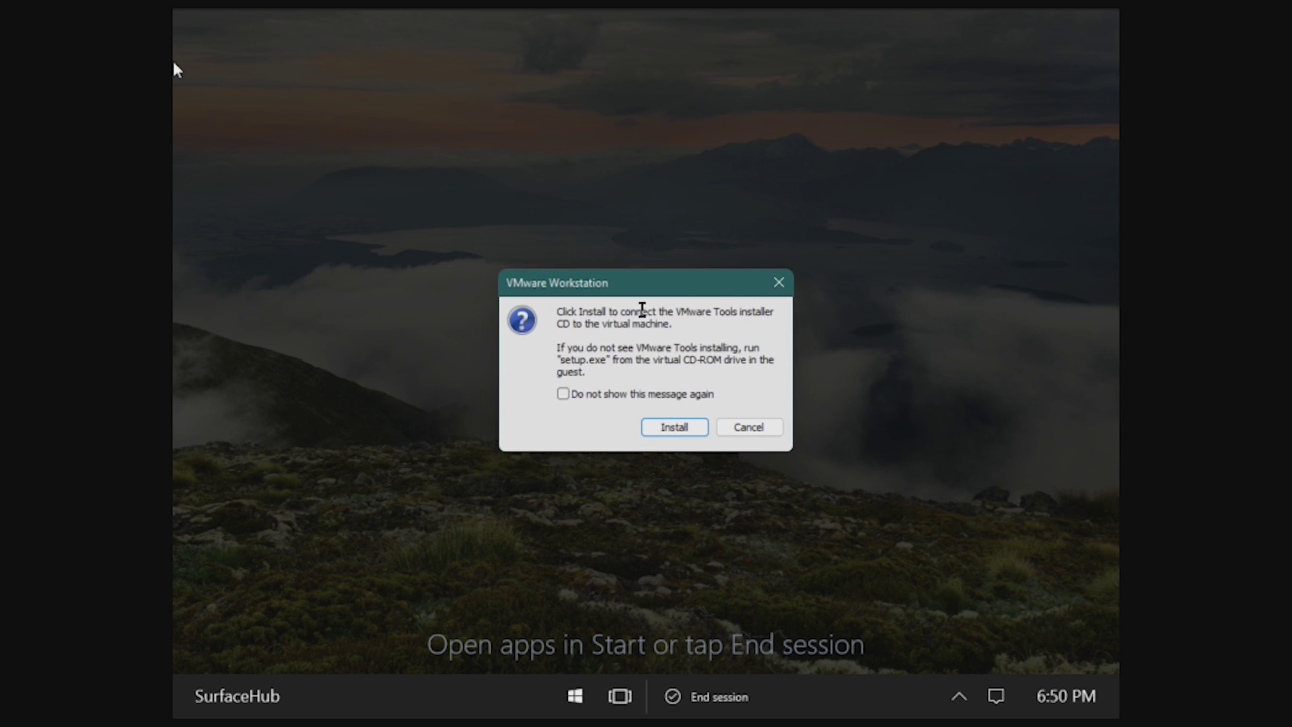
# Connect the VMware Tools disc and launch File Explorer from All apps.
pyautogui.click(668, 427)
pyautogui.click(575, 695)
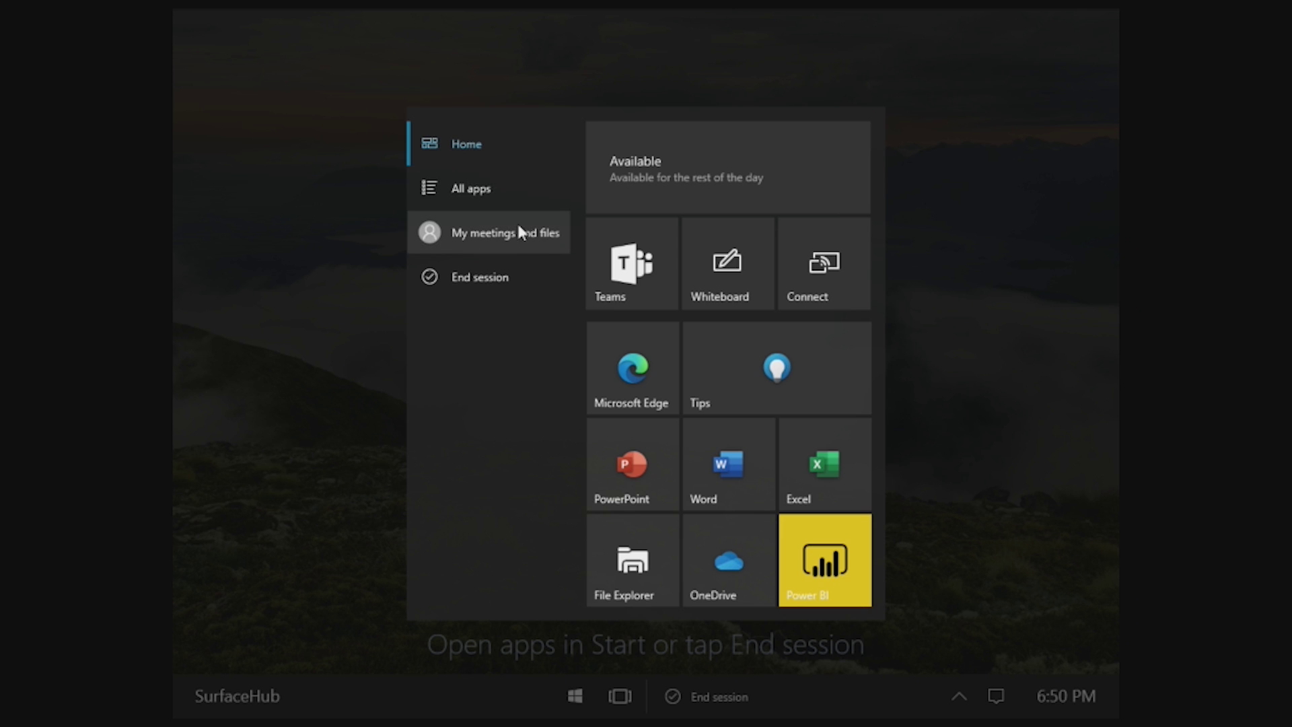
pyautogui.click(508, 189)
pyautogui.scroll(-2, 701, 337)
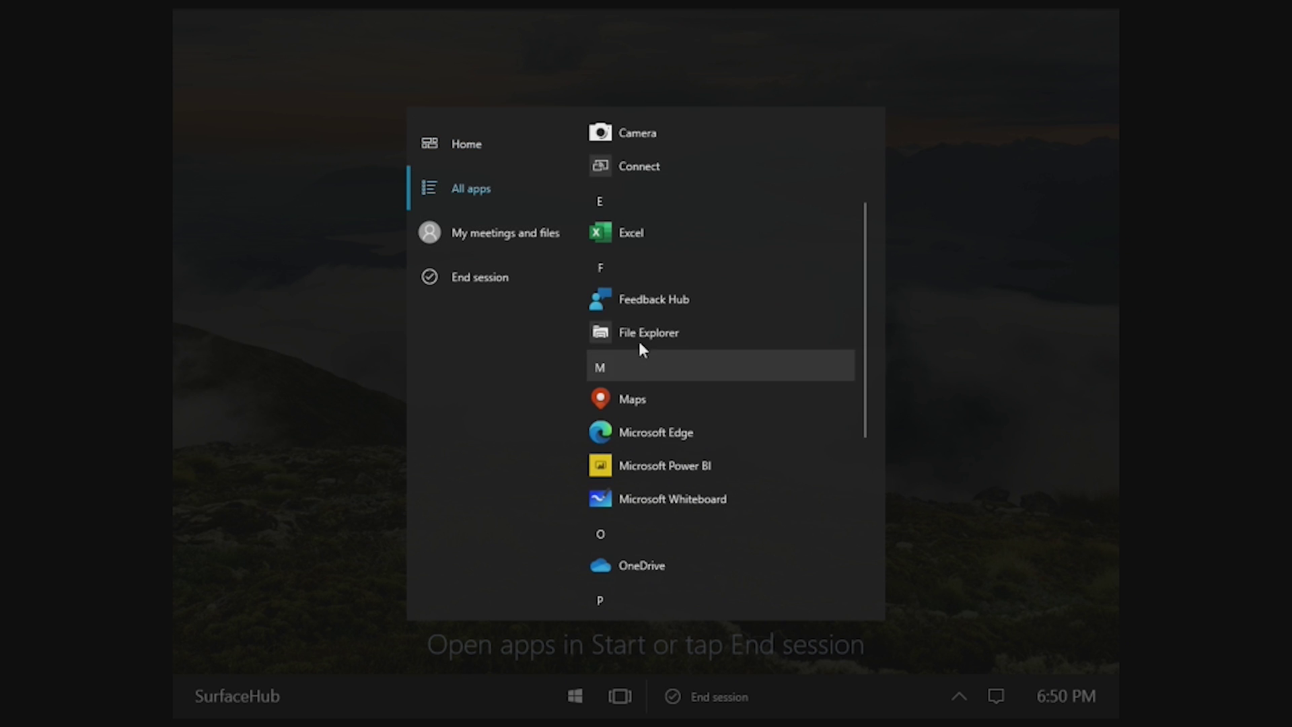
pyautogui.click(641, 333)
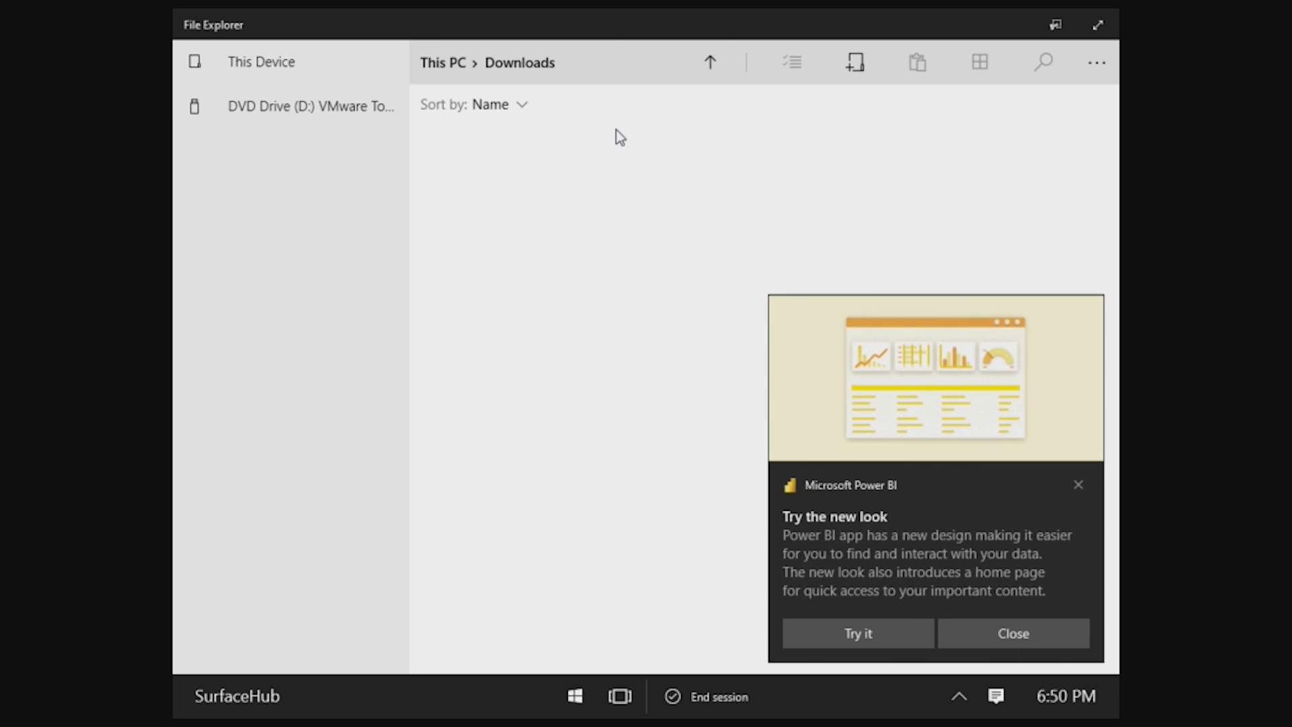
pyautogui.click(1078, 484)
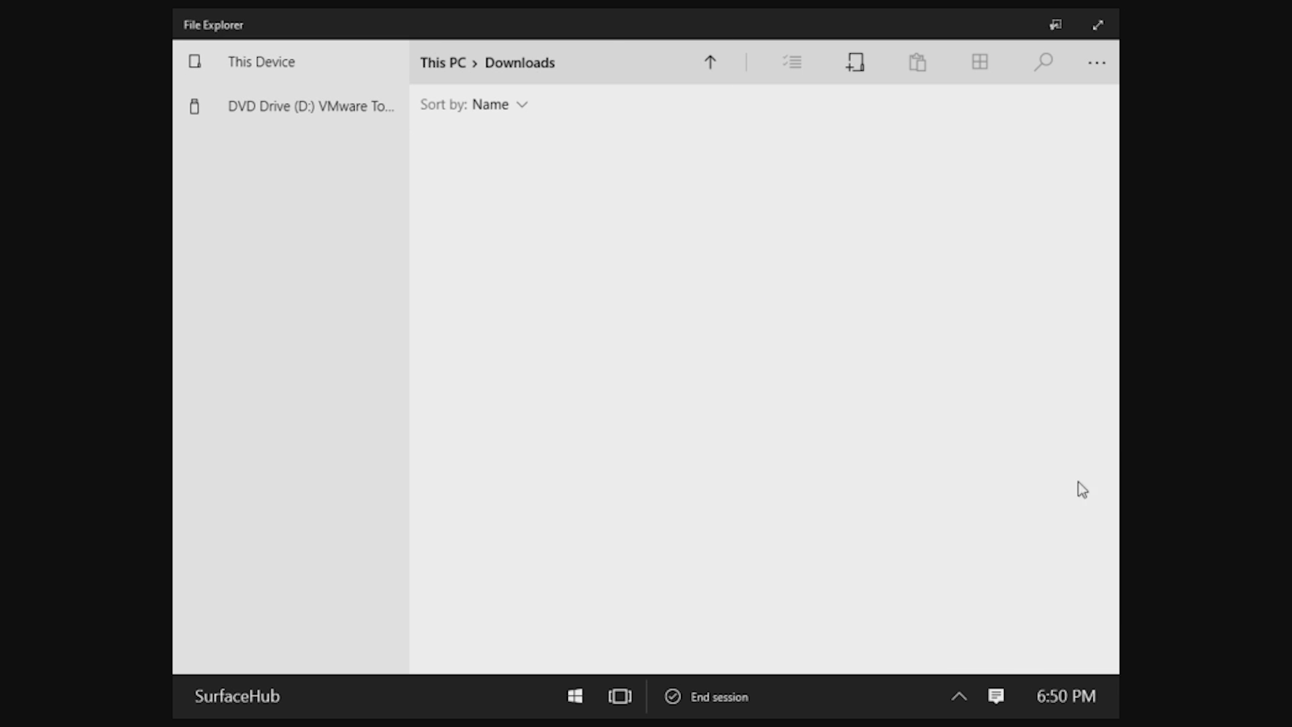
# Try running setup64 from DVD Drive (D:), declining the Store app search.
pyautogui.click(303, 105)
pyautogui.click(858, 261)
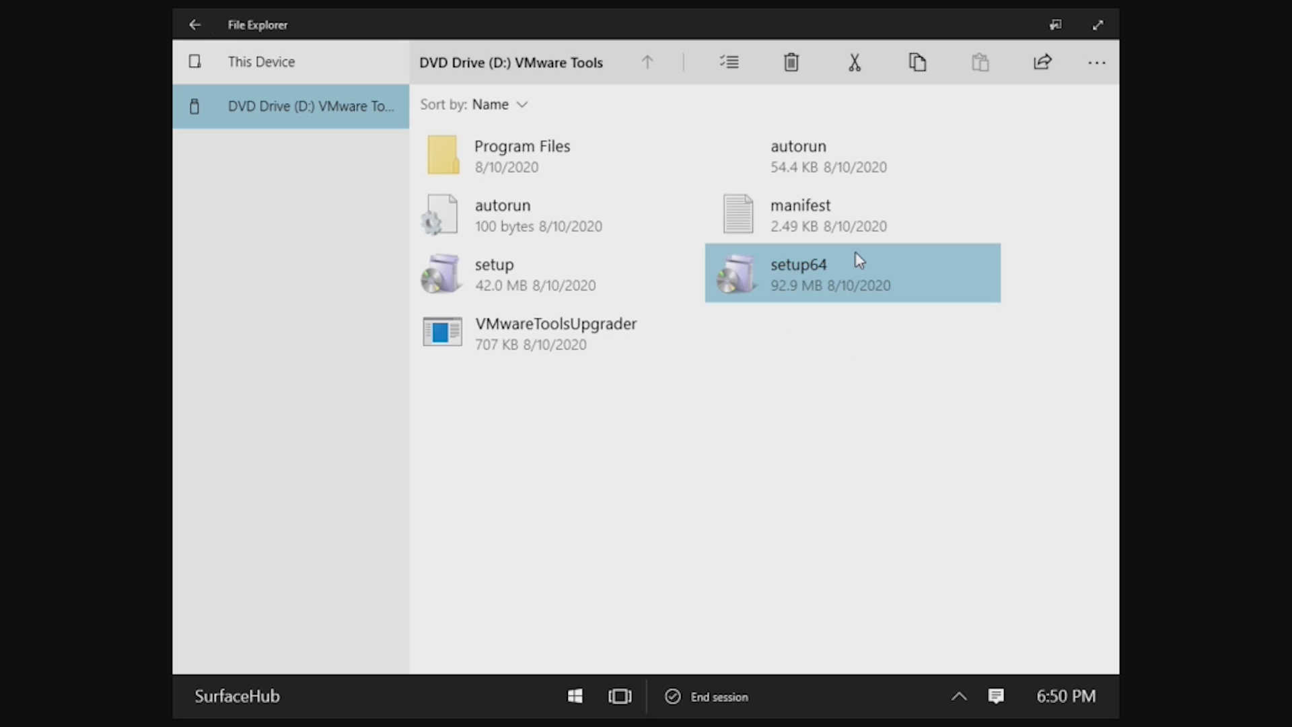
pyautogui.doubleClick(833, 279)
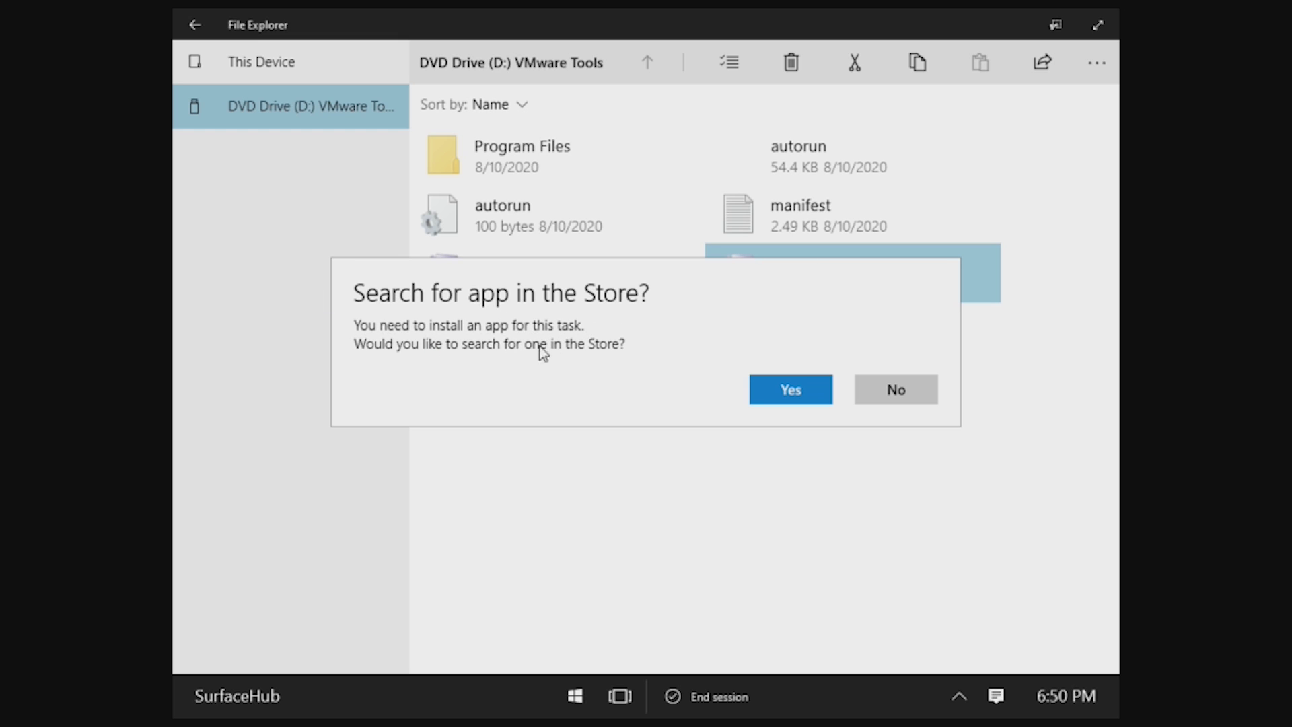
pyautogui.click(895, 389)
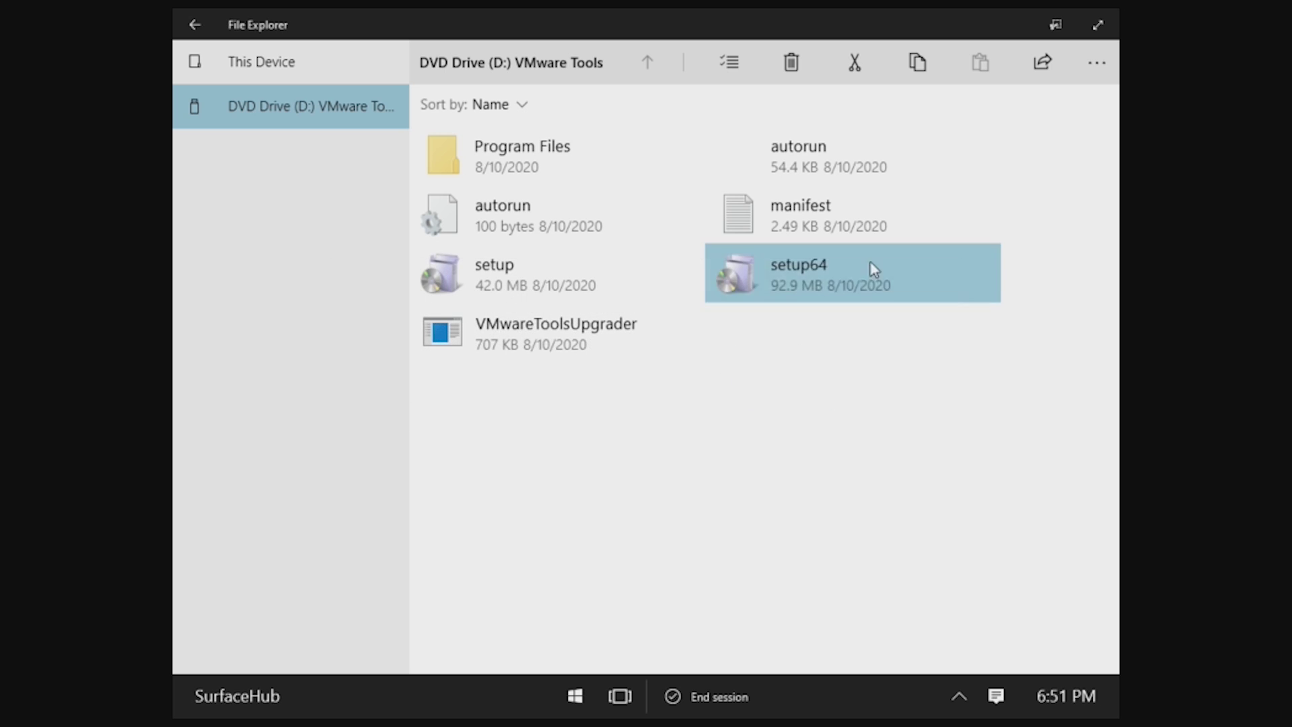
pyautogui.click(684, 421)
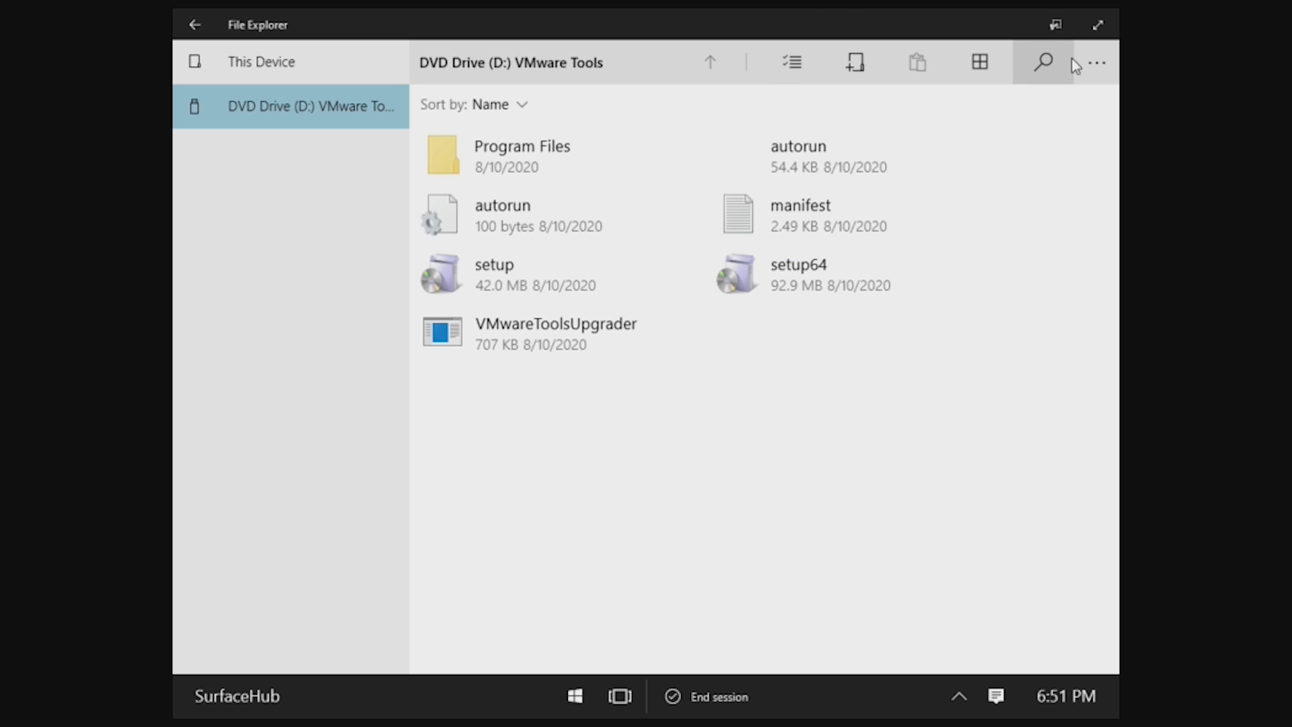
pyautogui.click(780, 282)
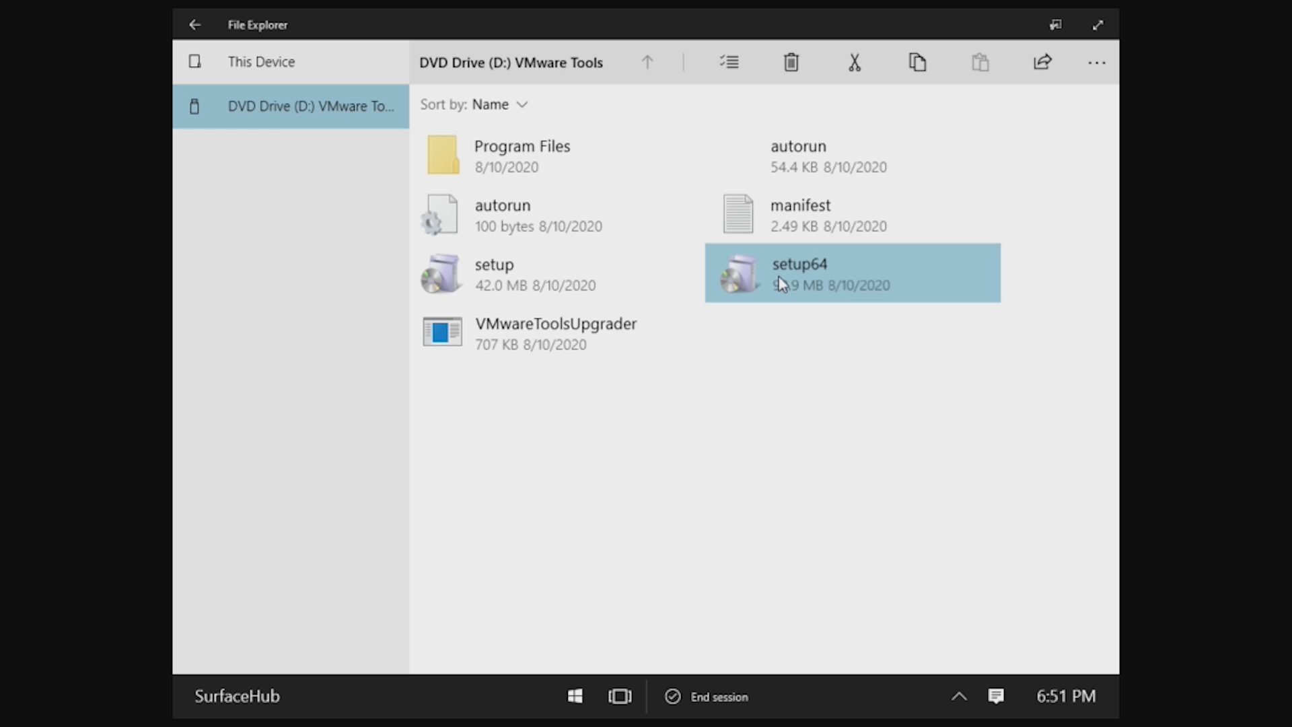
pyautogui.rightClick(845, 268)
pyautogui.click(756, 426)
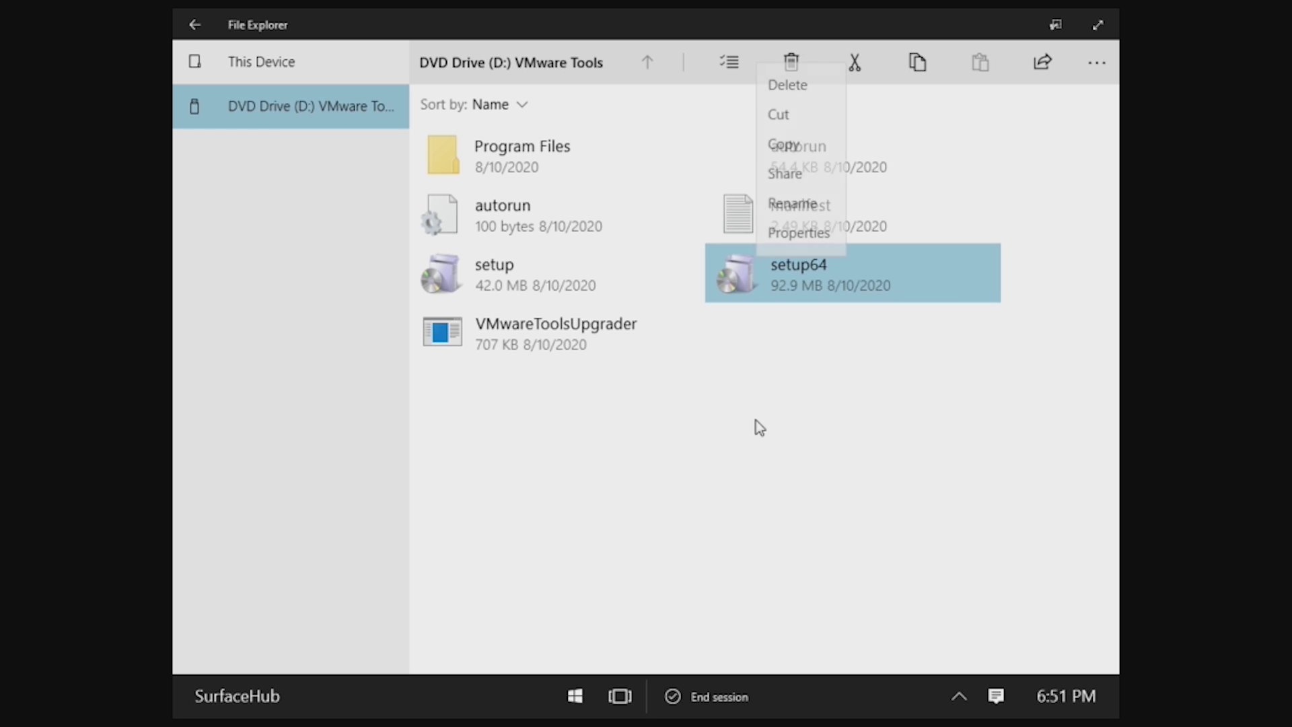
# Close File Explorer and briefly toggle the quick settings panel.
pyautogui.click(999, 27)
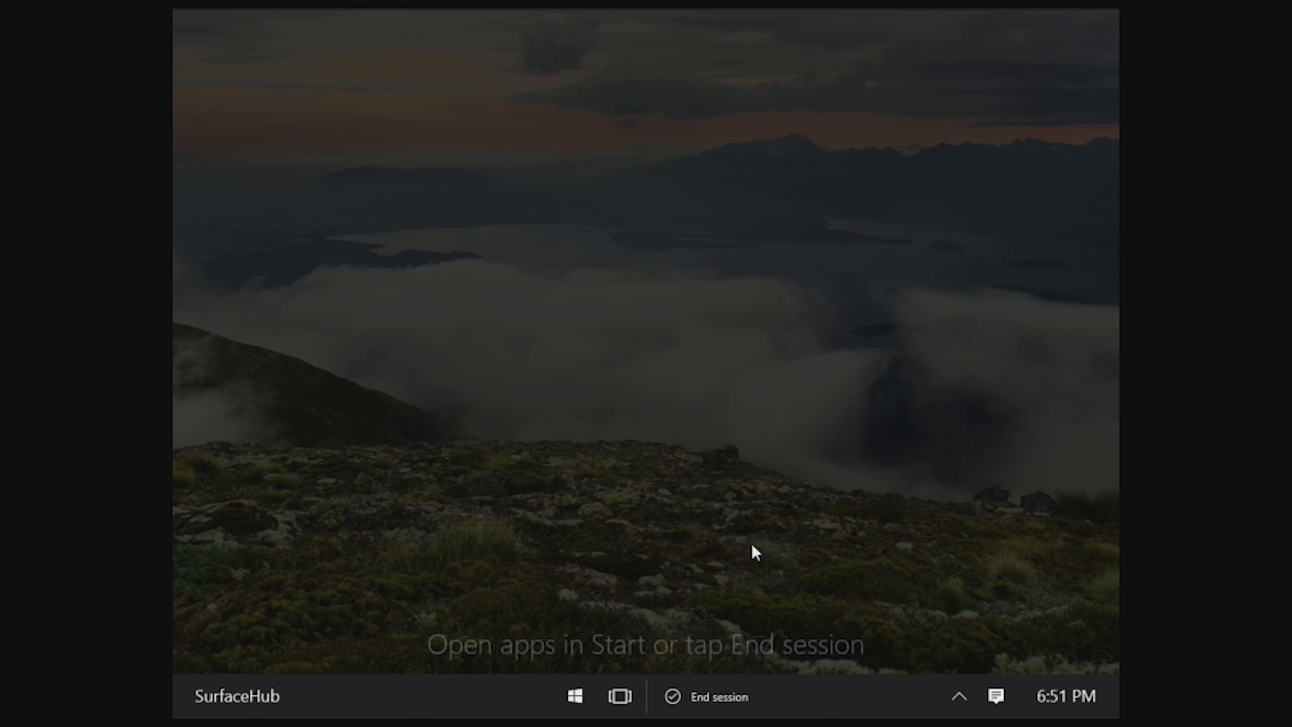
pyautogui.click(943, 697)
pyautogui.click(943, 697)
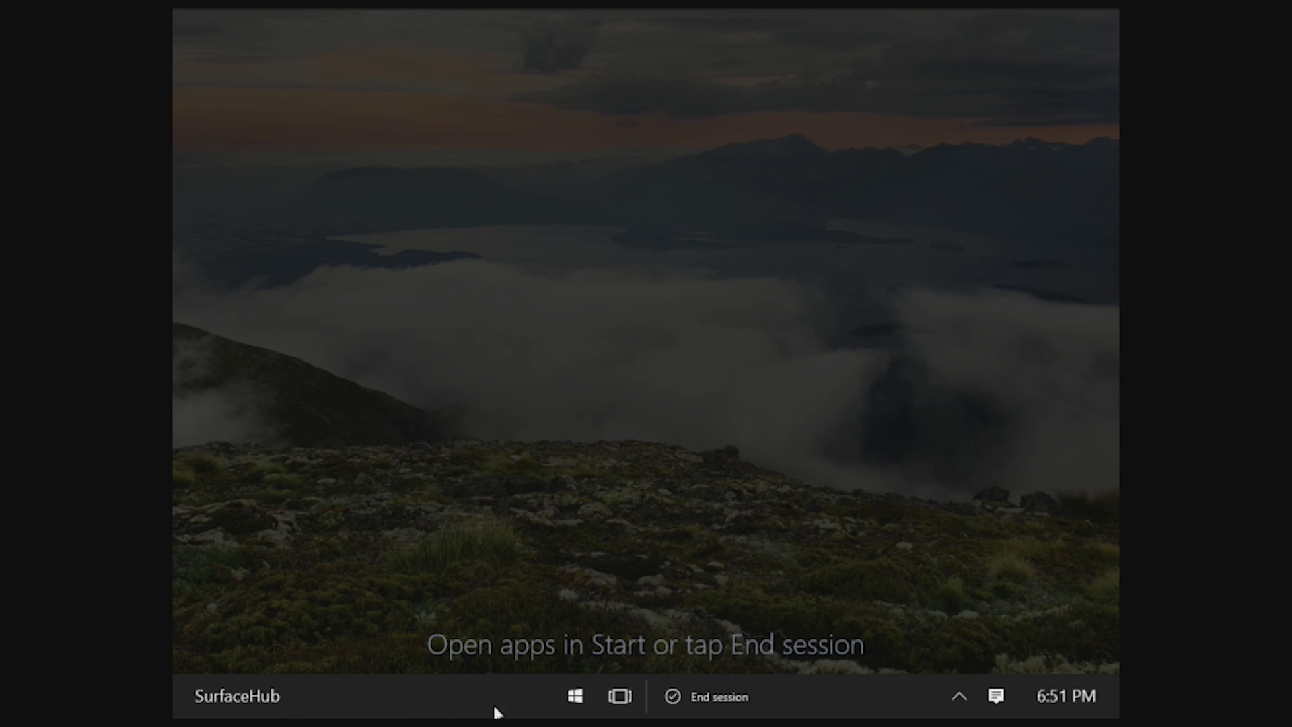
pyautogui.click(583, 702)
pyautogui.click(582, 700)
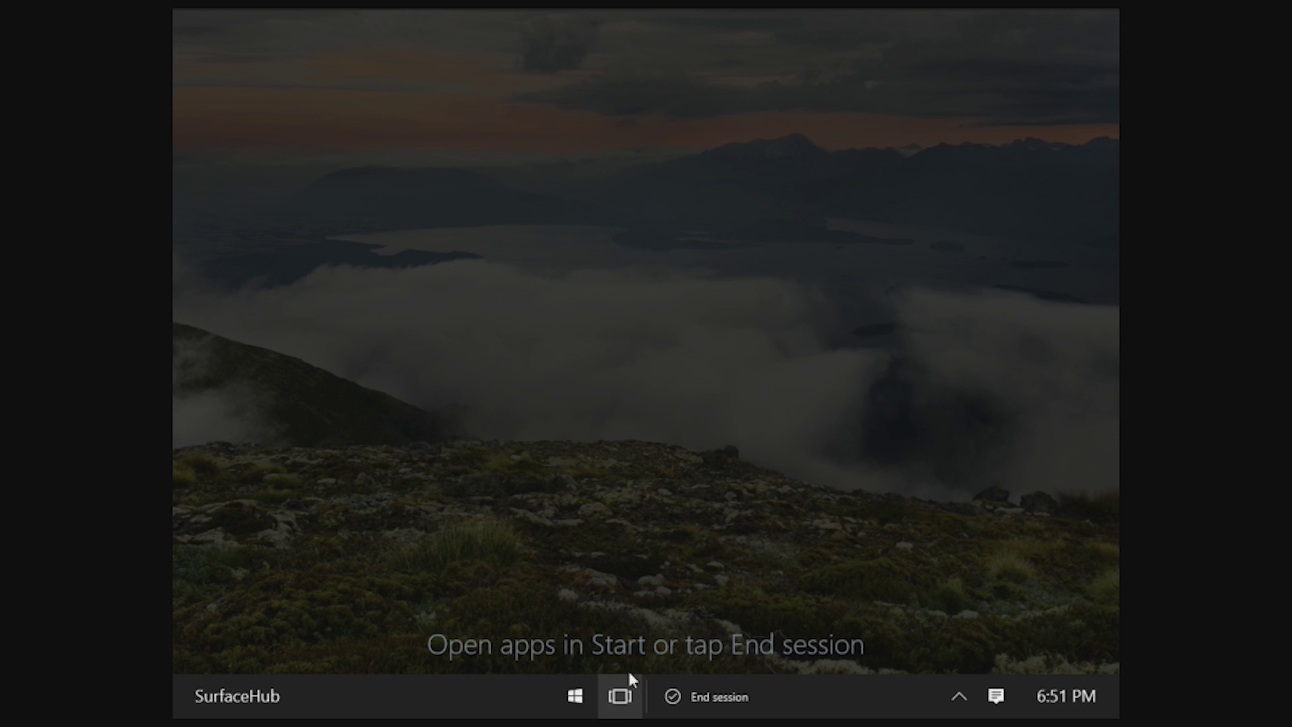
pyautogui.click(1001, 682)
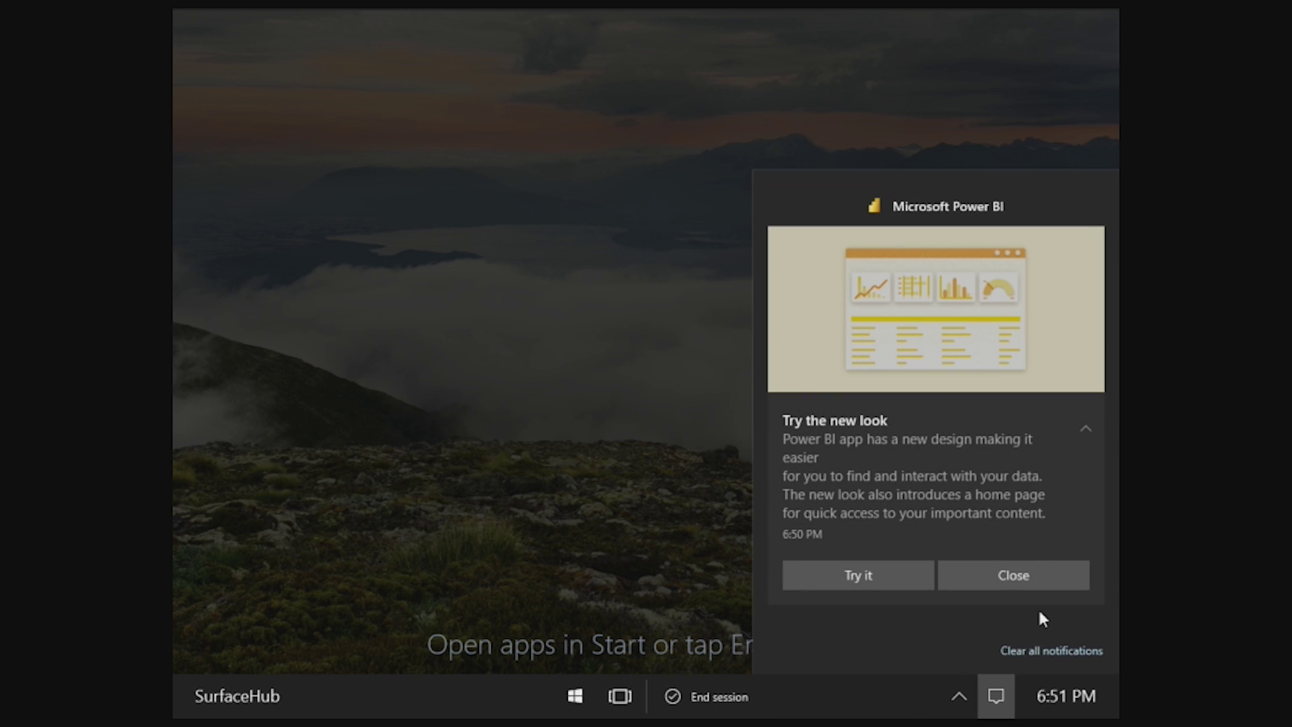
pyautogui.click(1061, 700)
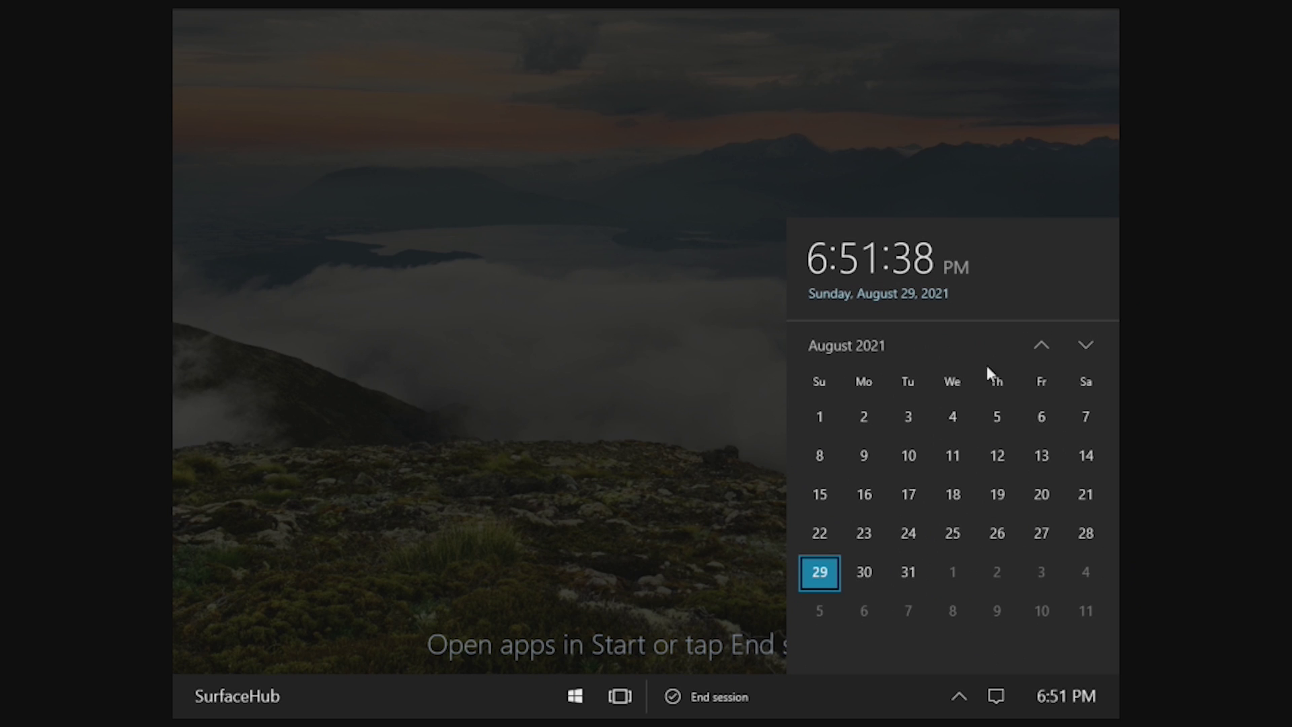
pyautogui.click(958, 698)
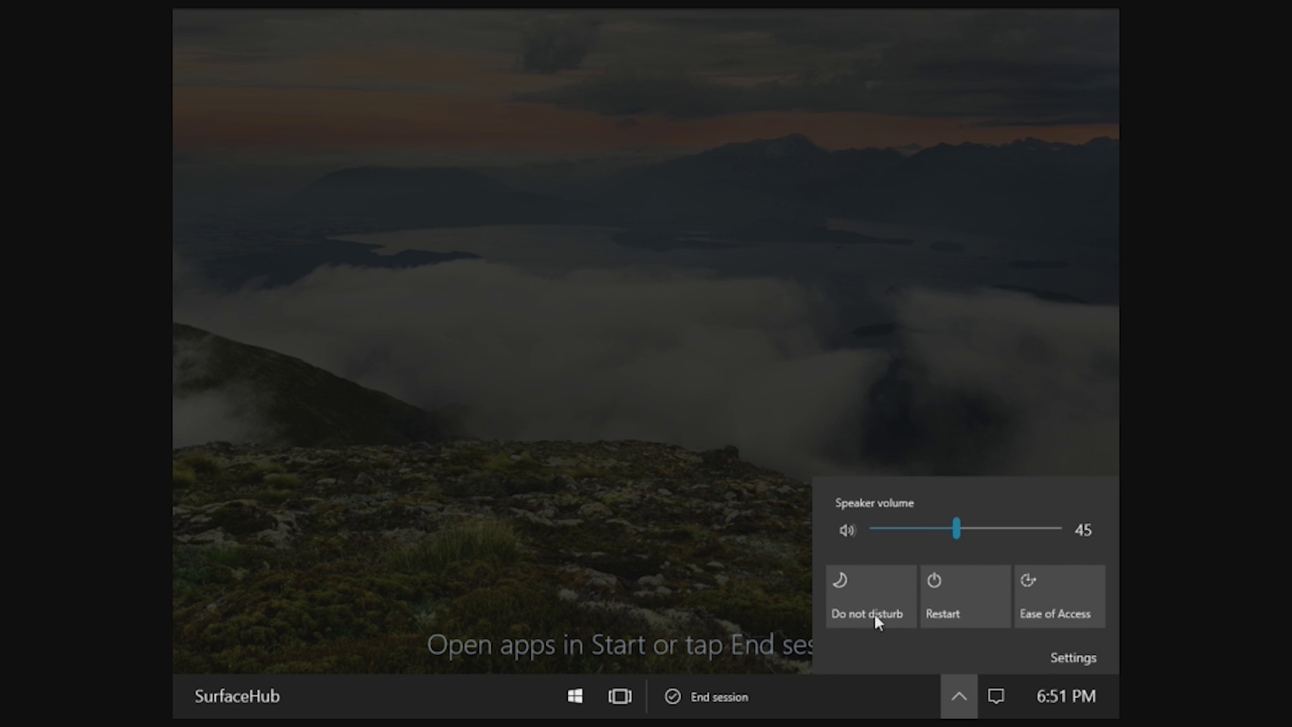
pyautogui.click(1072, 658)
pyautogui.moveTo(945, 529); pyautogui.dragTo(1012, 529)
pyautogui.press('super')
pyautogui.click(701, 664)
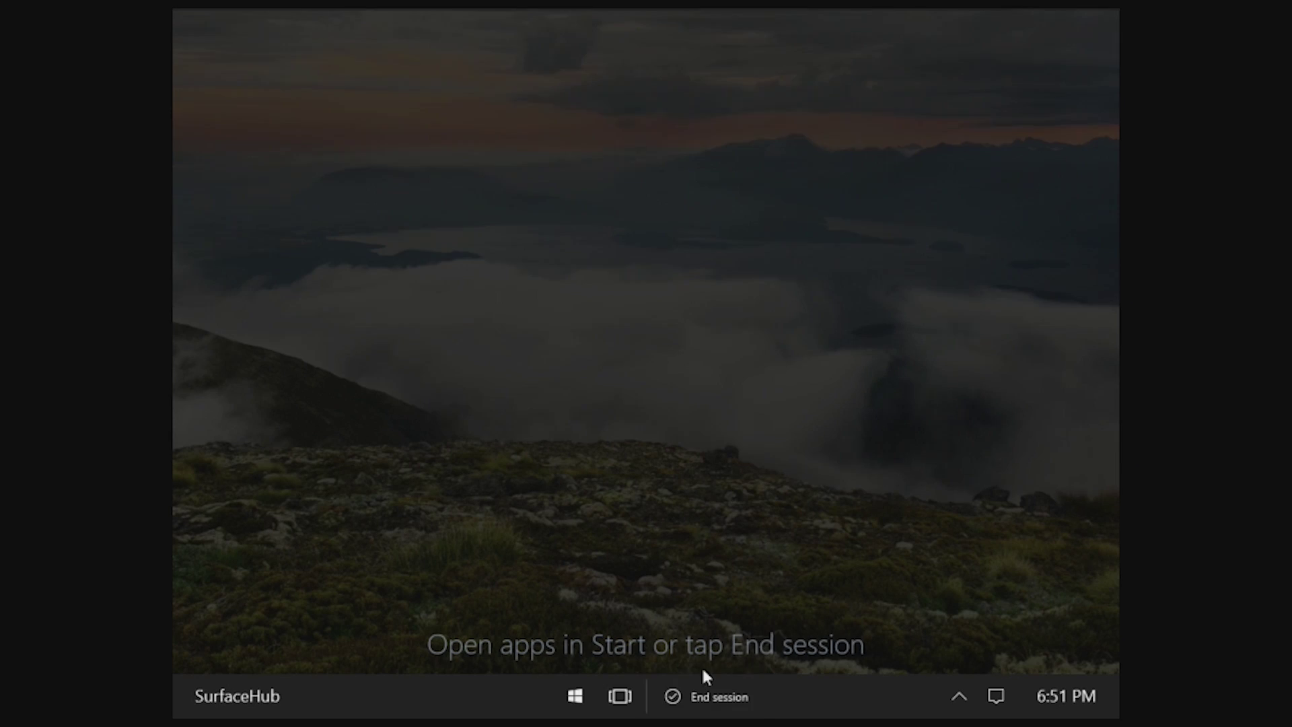
pyautogui.click(594, 696)
pyautogui.click(439, 144)
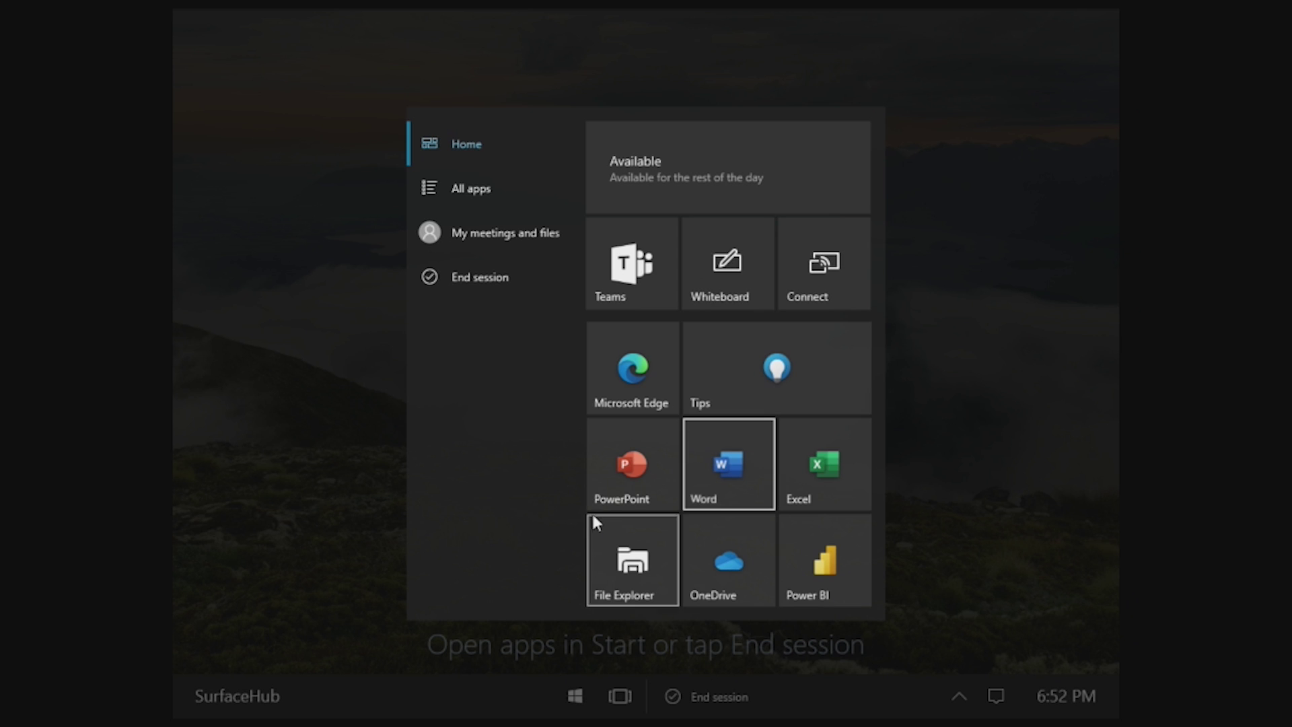
pyautogui.click(474, 195)
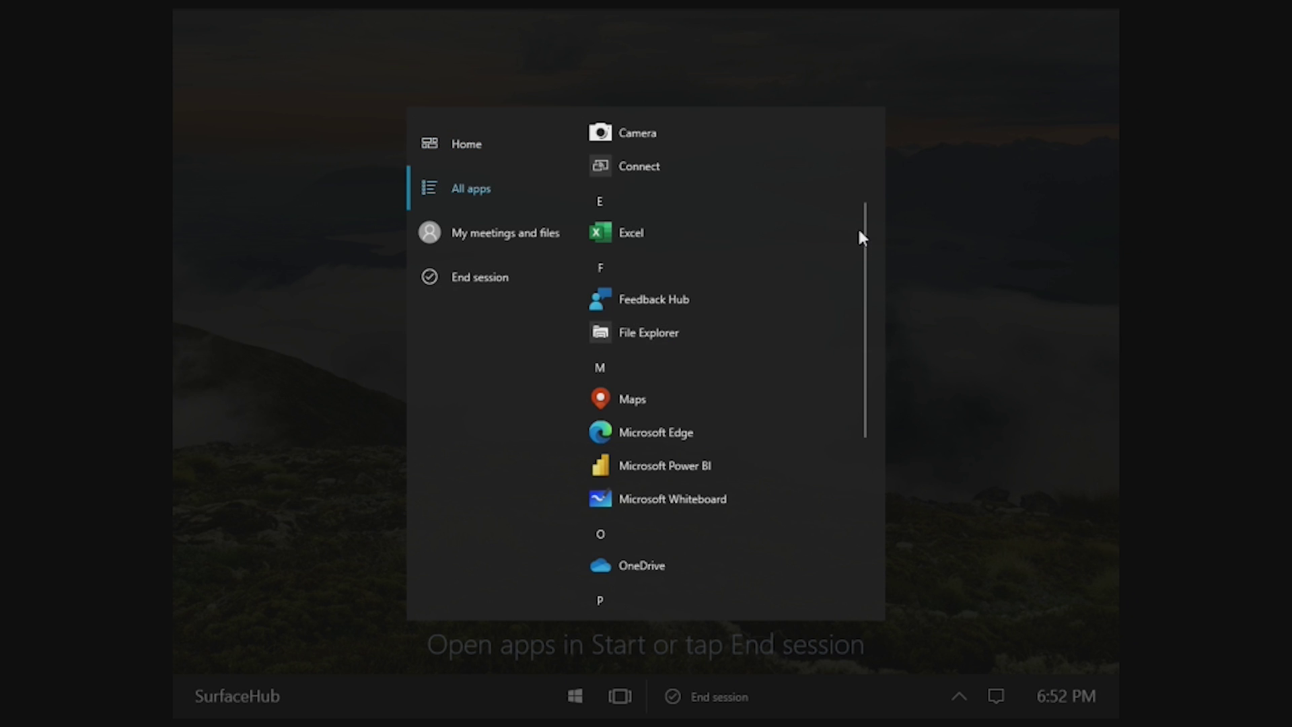
pyautogui.moveTo(862, 231); pyautogui.dragTo(854, 404)
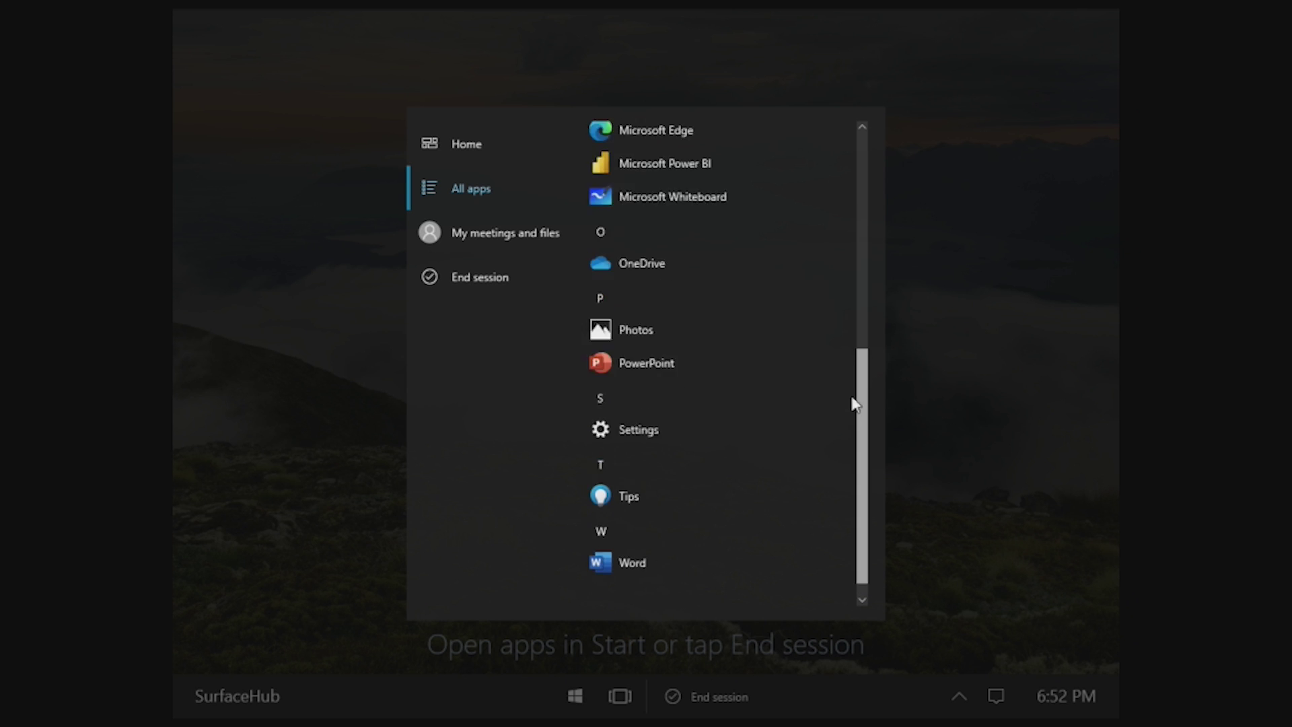
pyautogui.moveTo(851, 307); pyautogui.dragTo(865, 273)
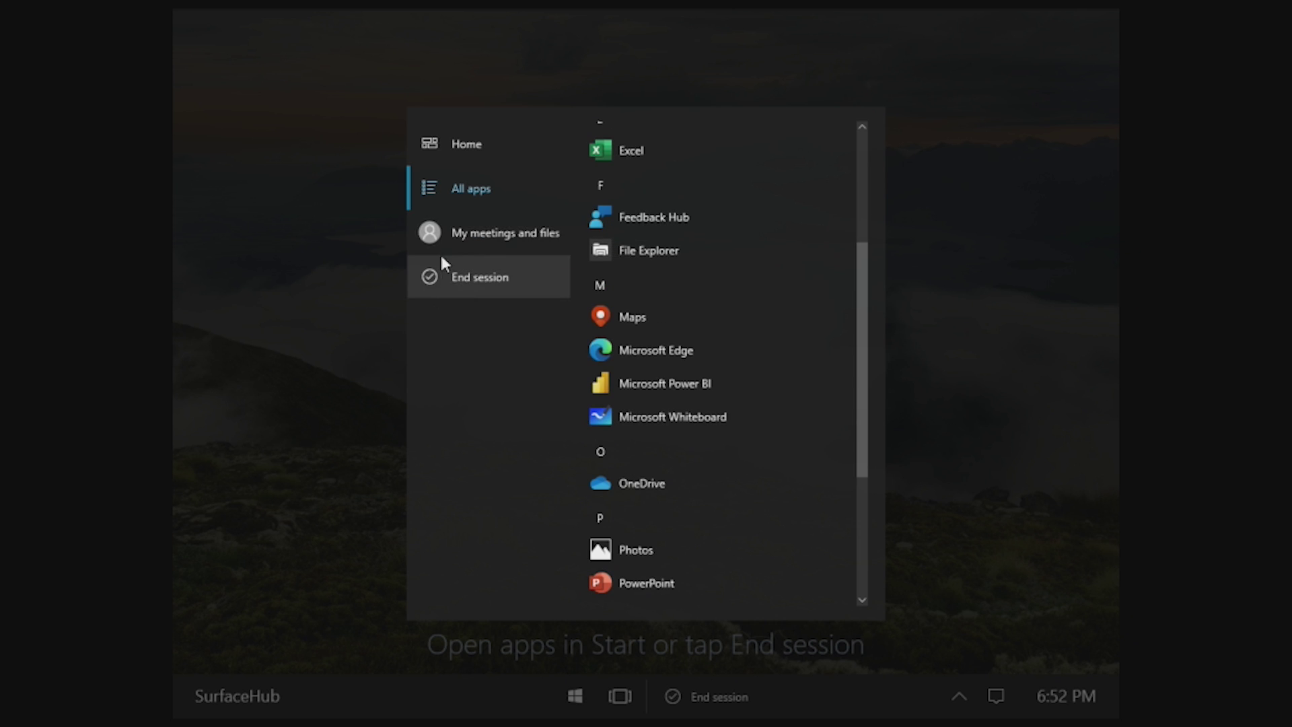
pyautogui.click(476, 232)
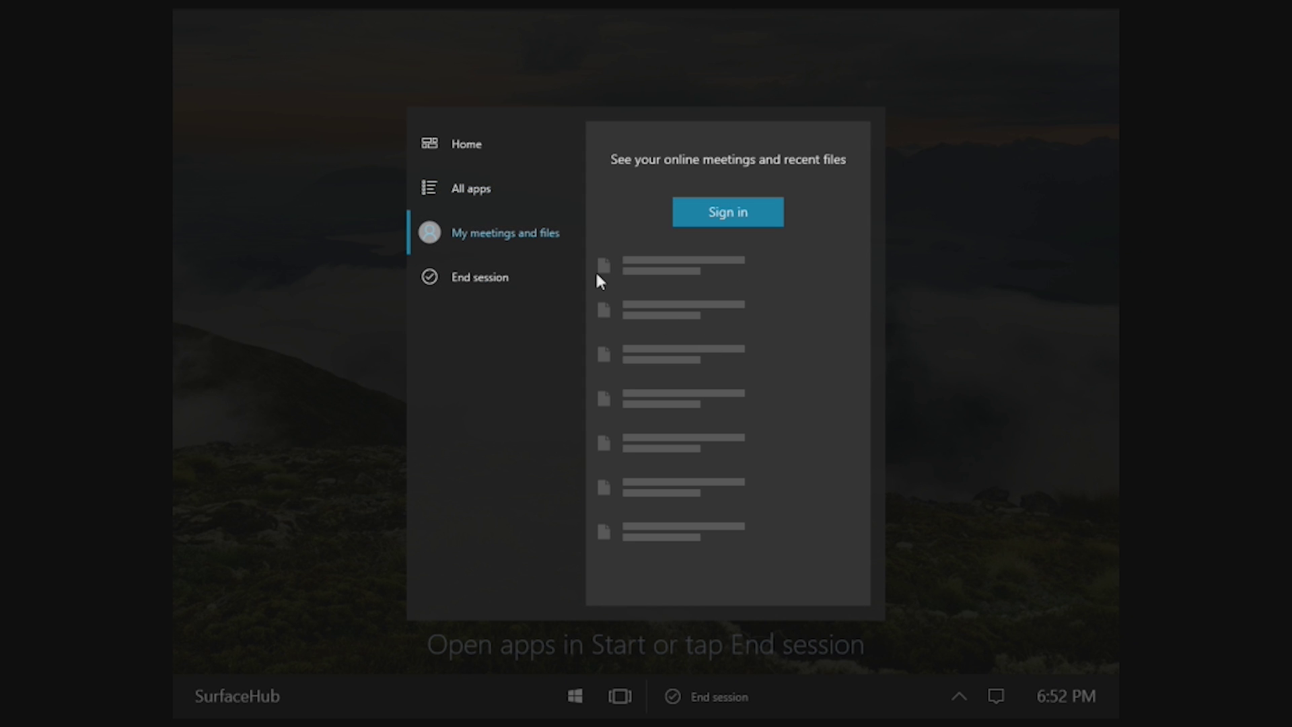
pyautogui.click(503, 276)
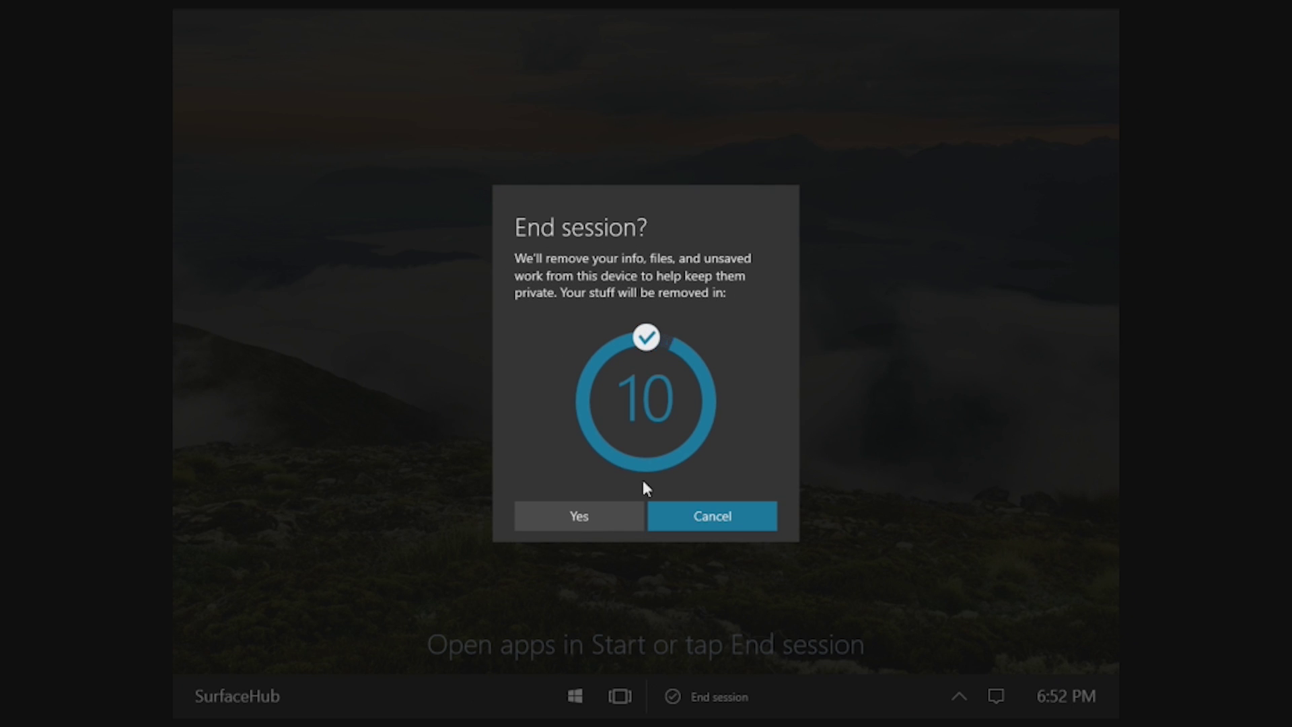
pyautogui.click(707, 516)
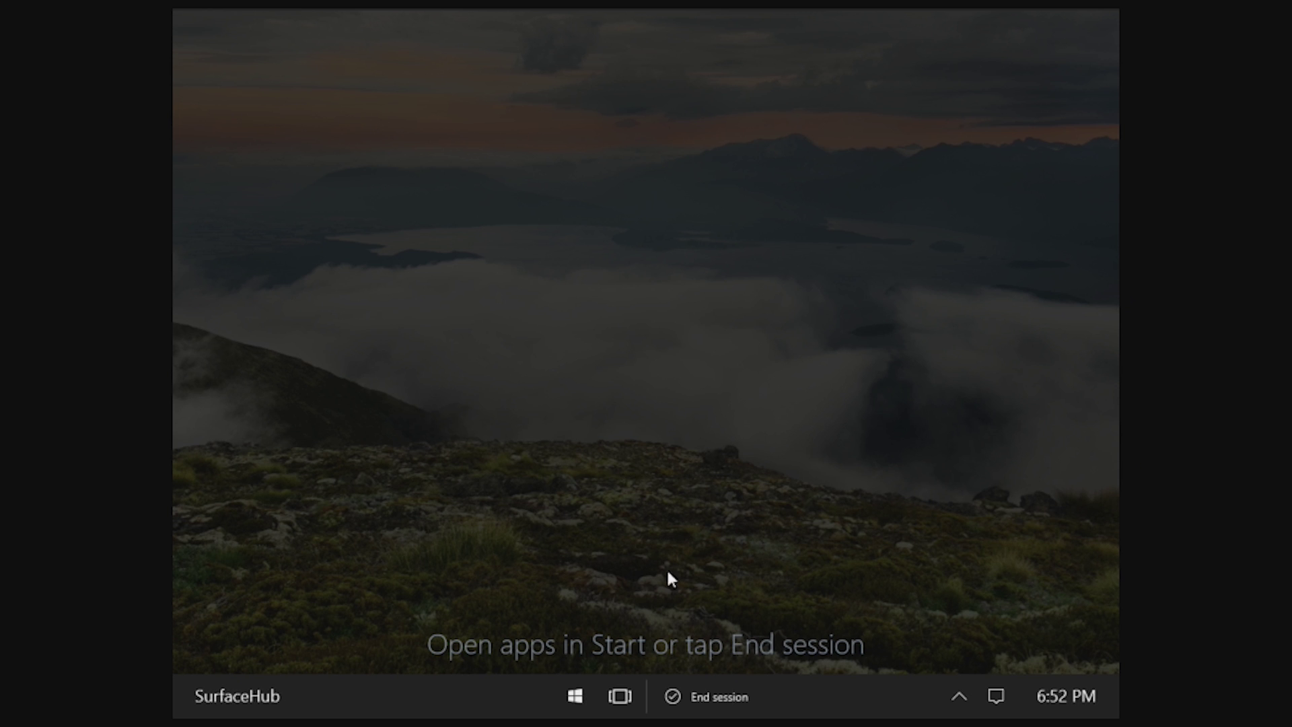
# Launch Microsoft Edge, close it with Alt+F4, then show the Start menu's app tiles.
pyautogui.click(575, 696)
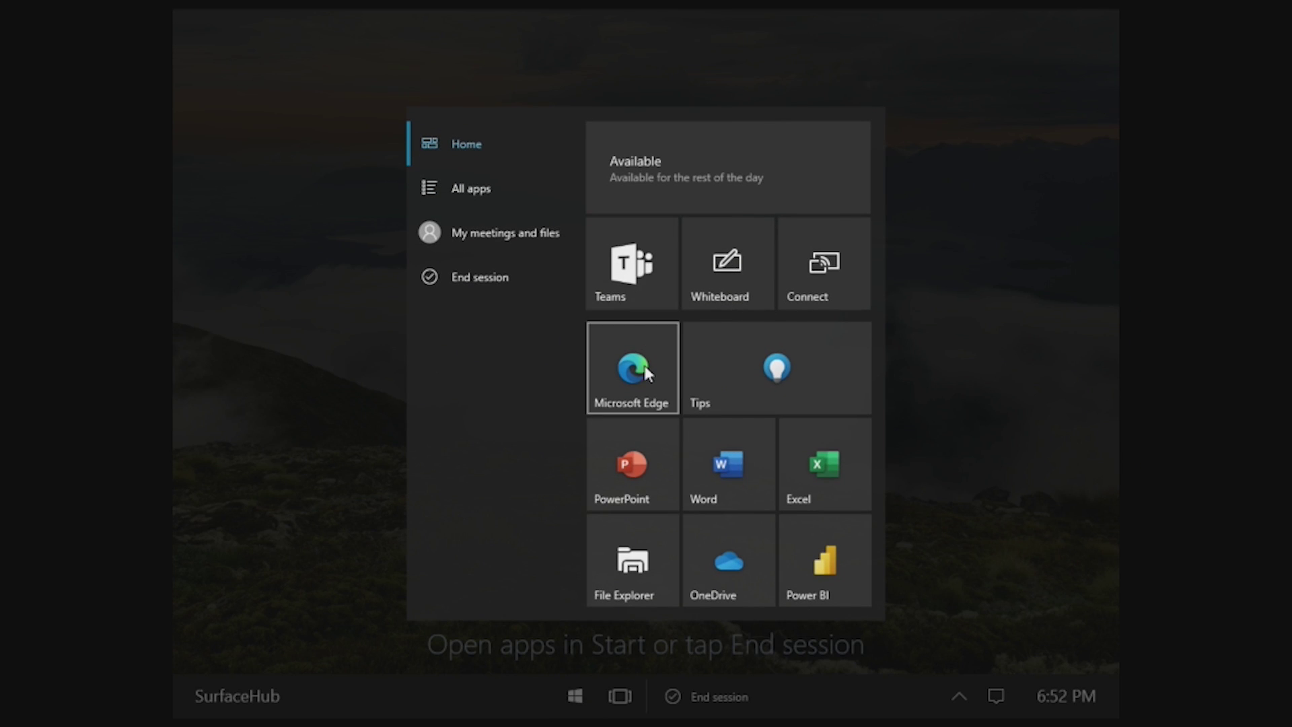
pyautogui.click(645, 368)
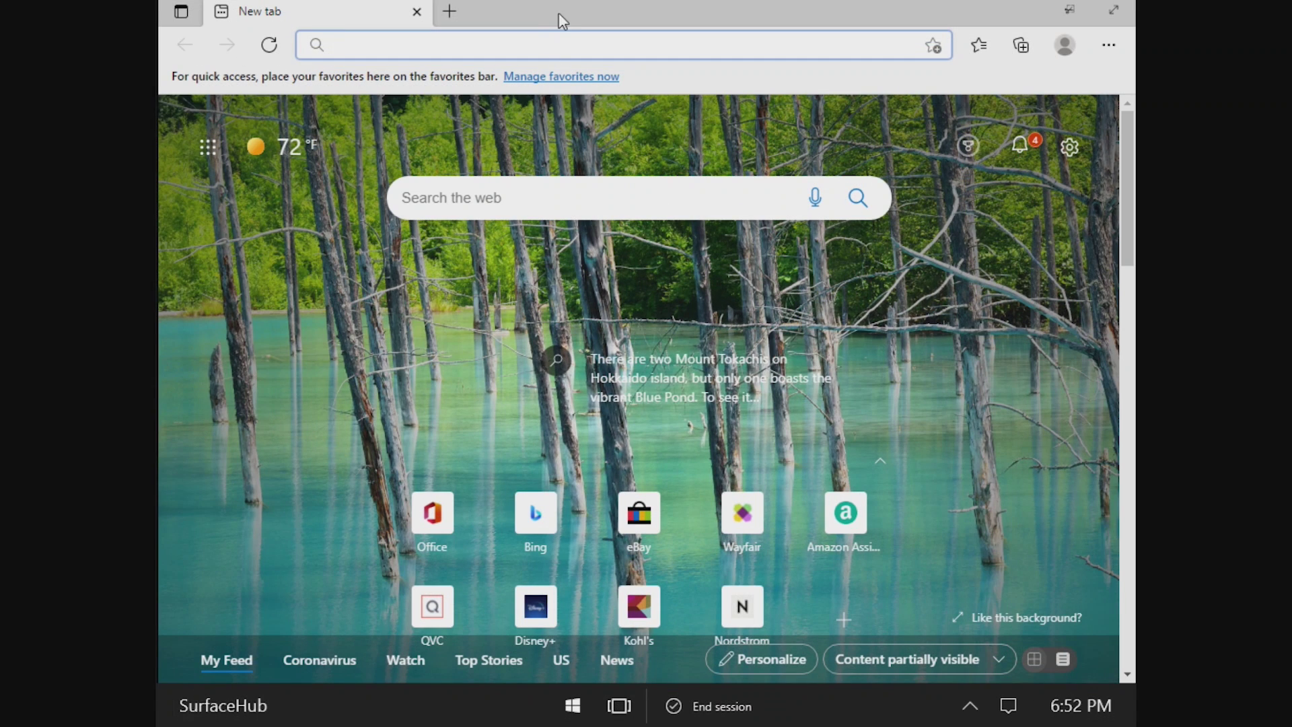
pyautogui.doubleClick(566, 25)
pyautogui.hotkey('alt', 'F4')
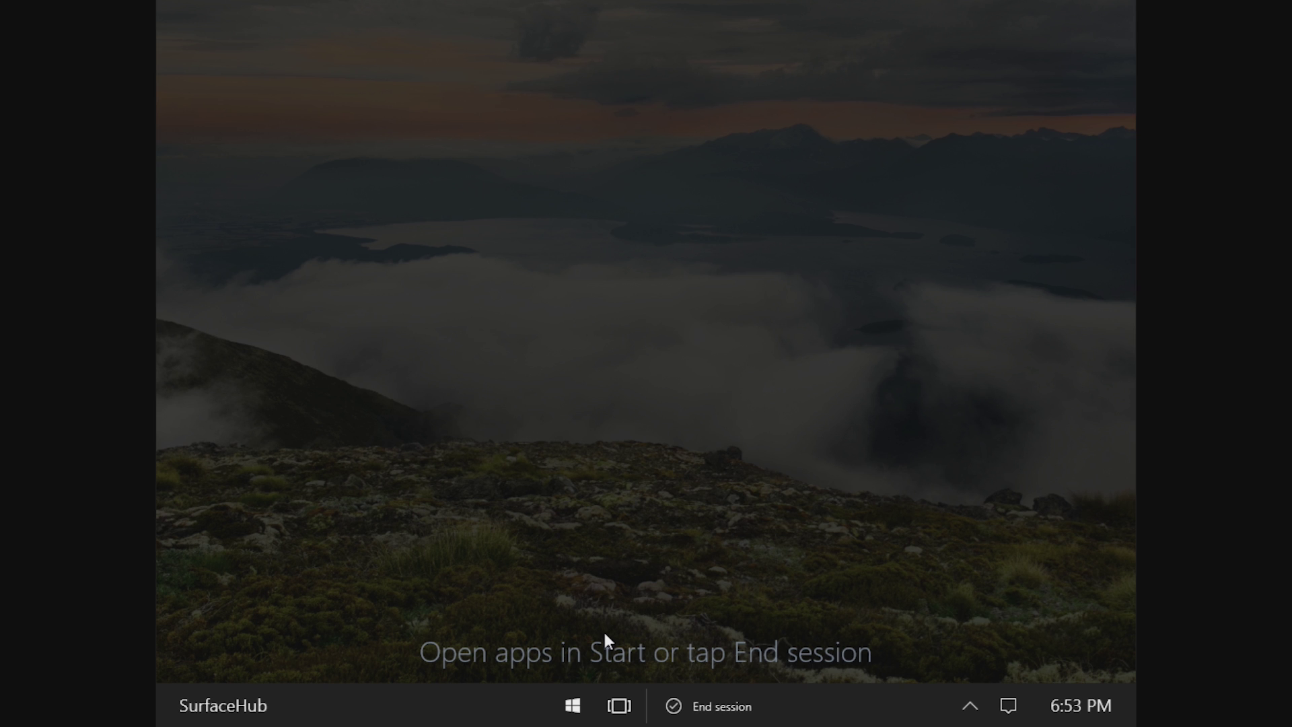
pyautogui.click(572, 705)
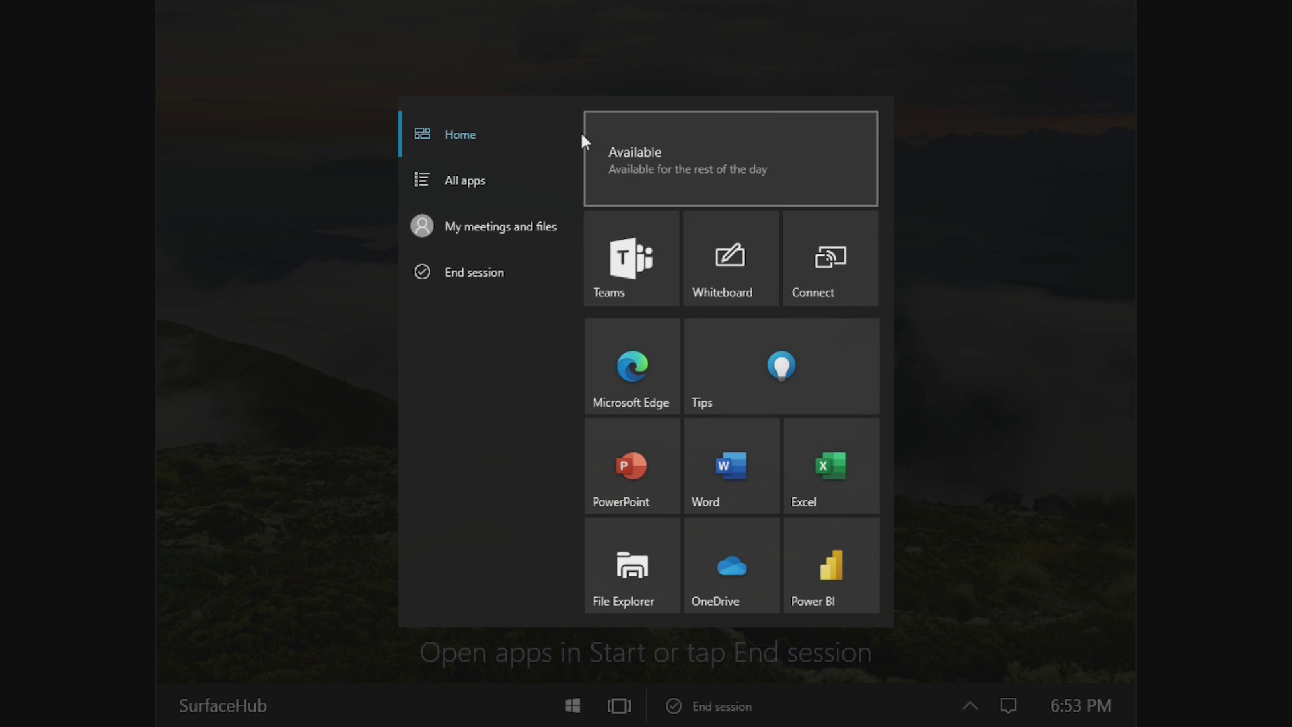
# Launch Word from All apps and create a new blank document.
pyautogui.click(532, 180)
pyautogui.moveTo(634, 195); pyautogui.dragTo(712, 412)
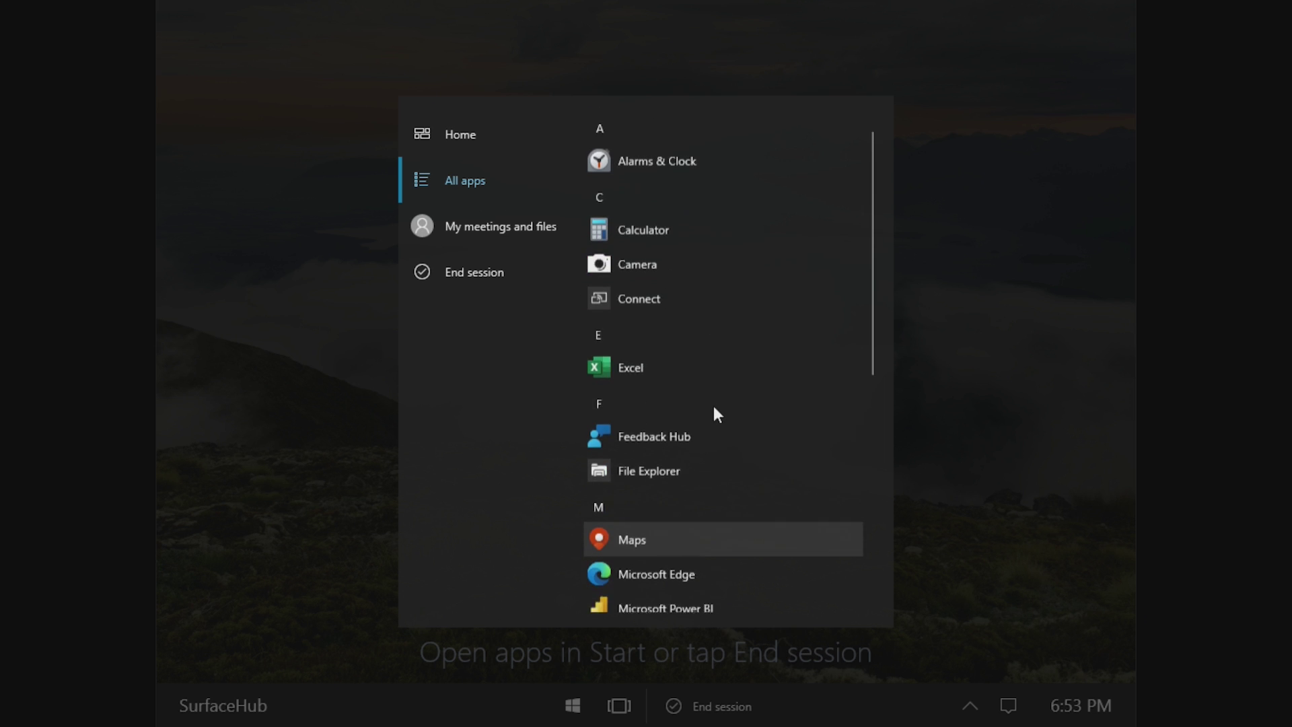
pyautogui.scroll(-6, 666, 422)
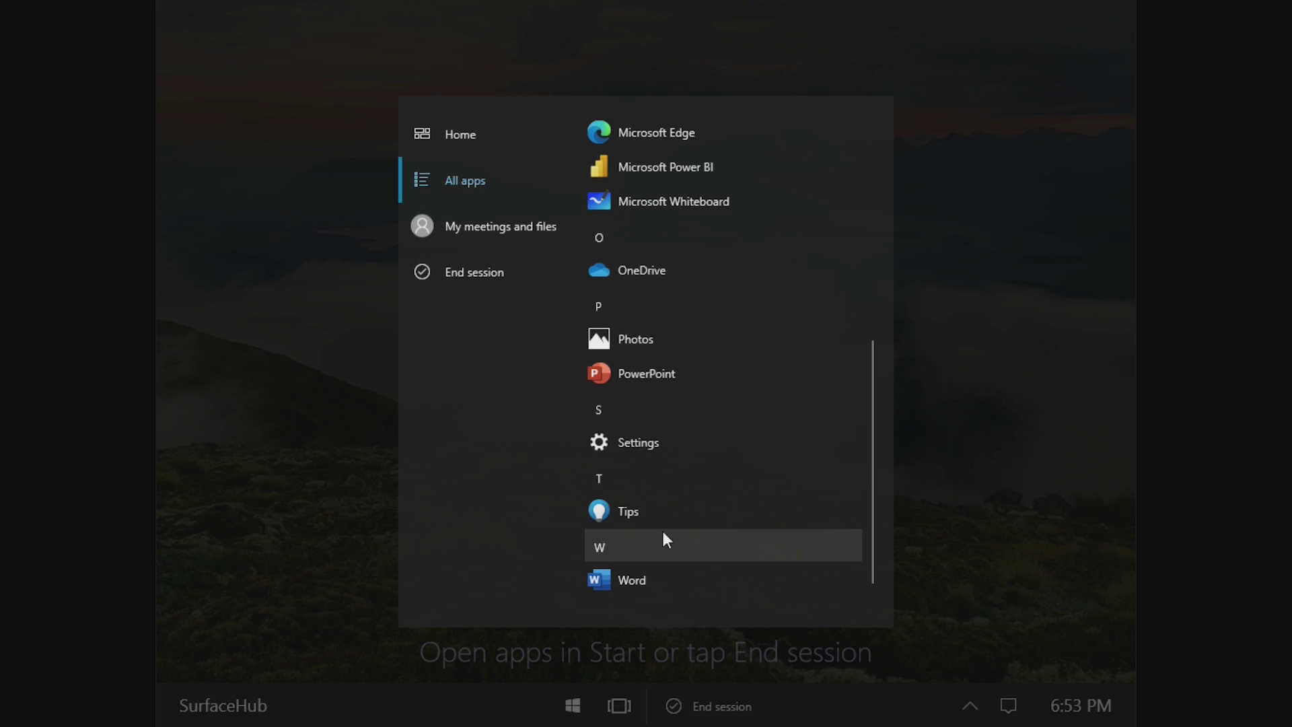
pyautogui.click(630, 580)
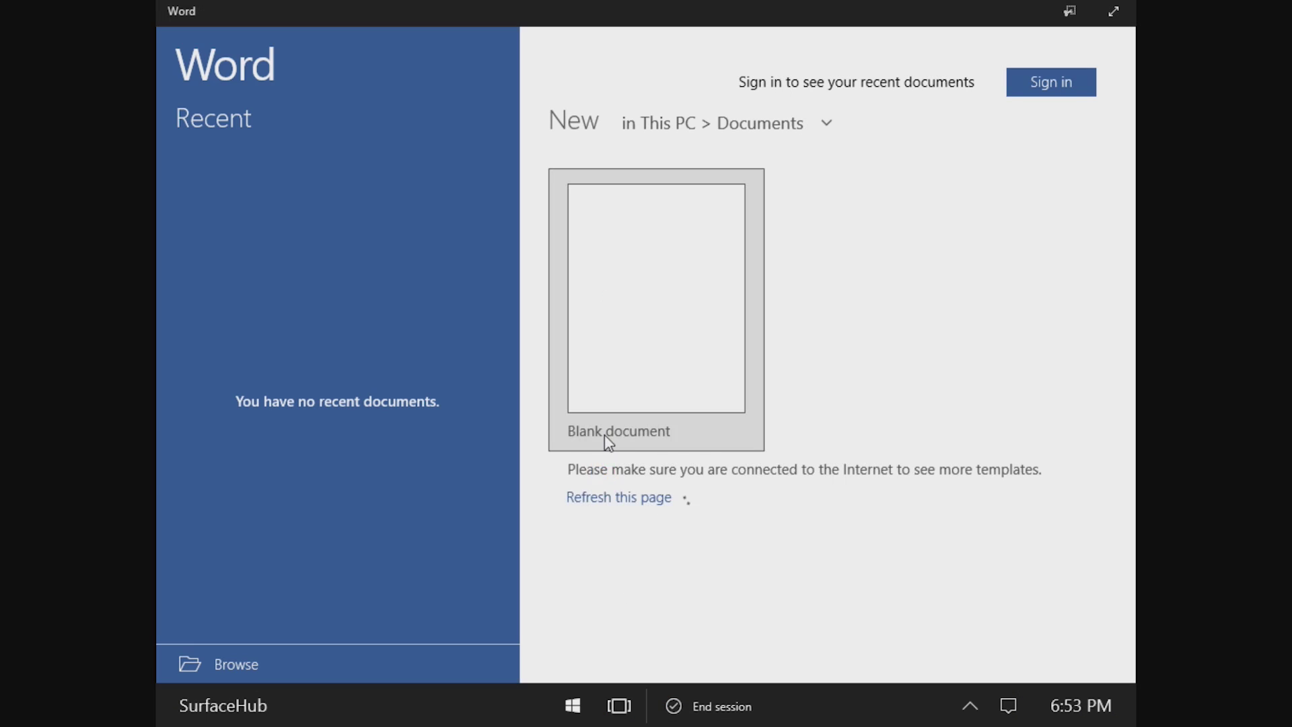
pyautogui.click(708, 240)
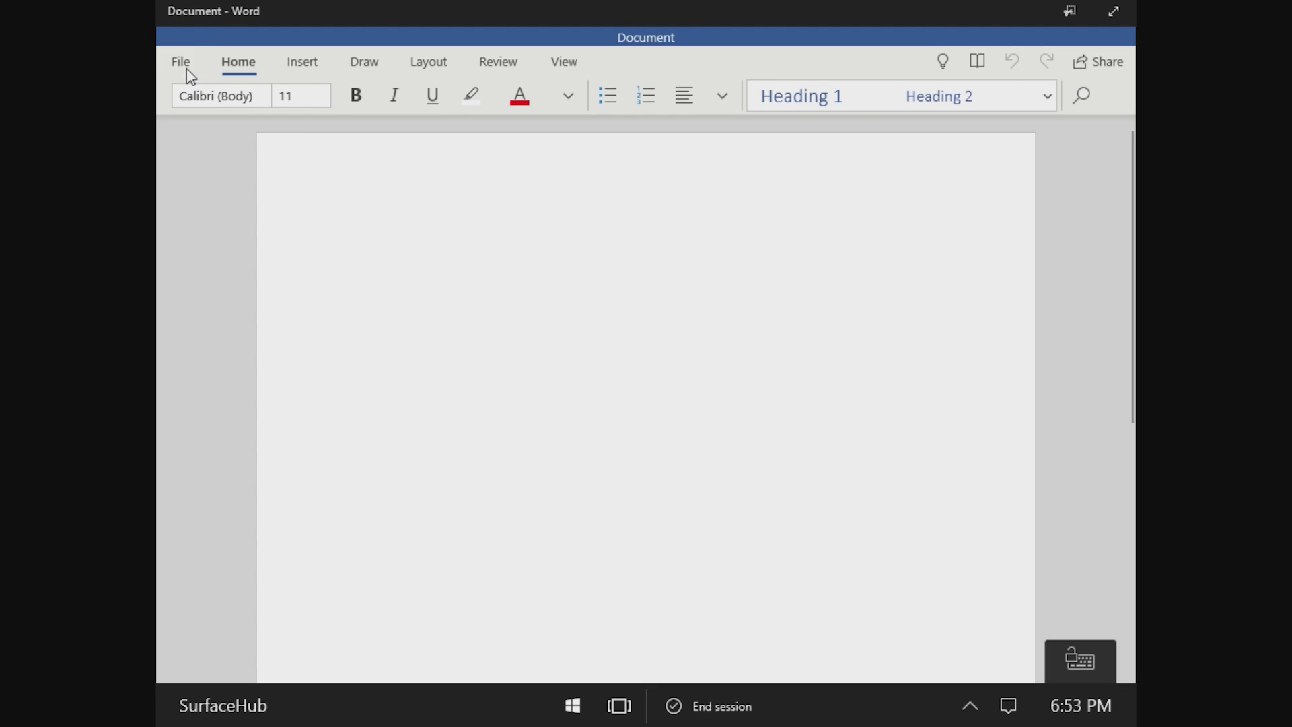
# View Word's version and licence details under File > Settings > About.
pyautogui.click(187, 67)
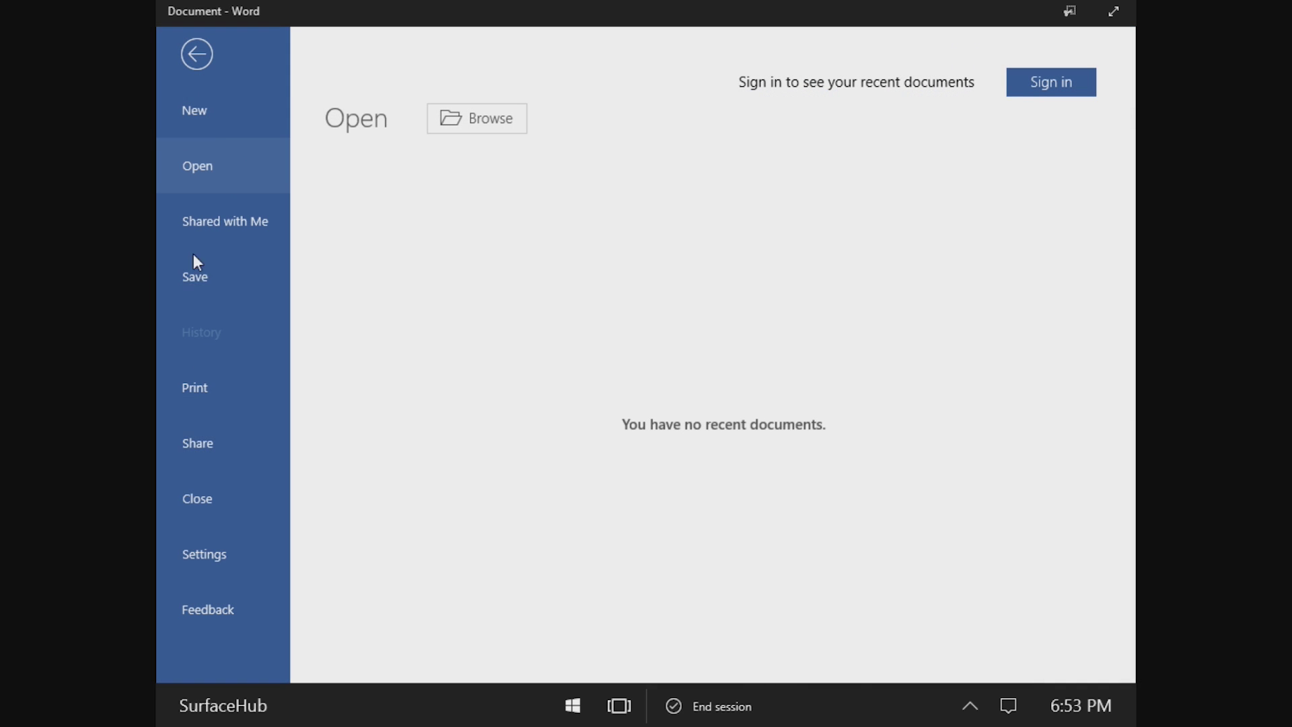
pyautogui.click(217, 556)
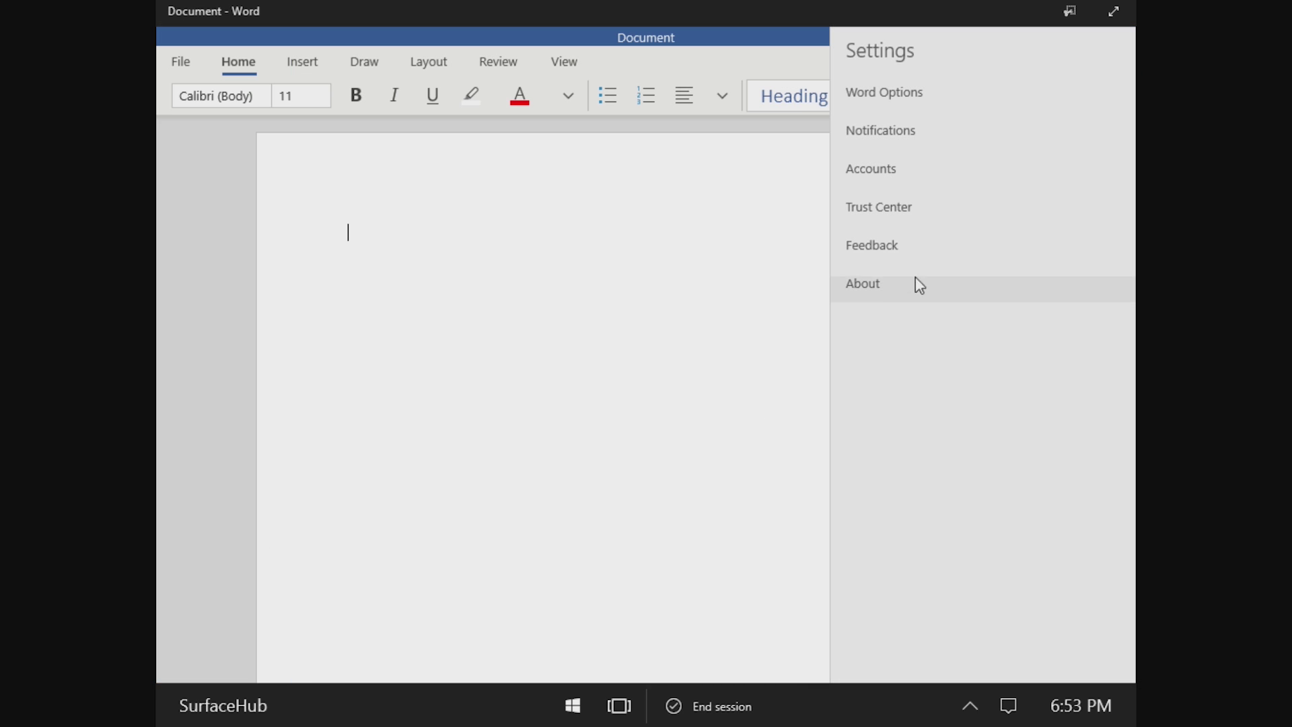
pyautogui.click(915, 283)
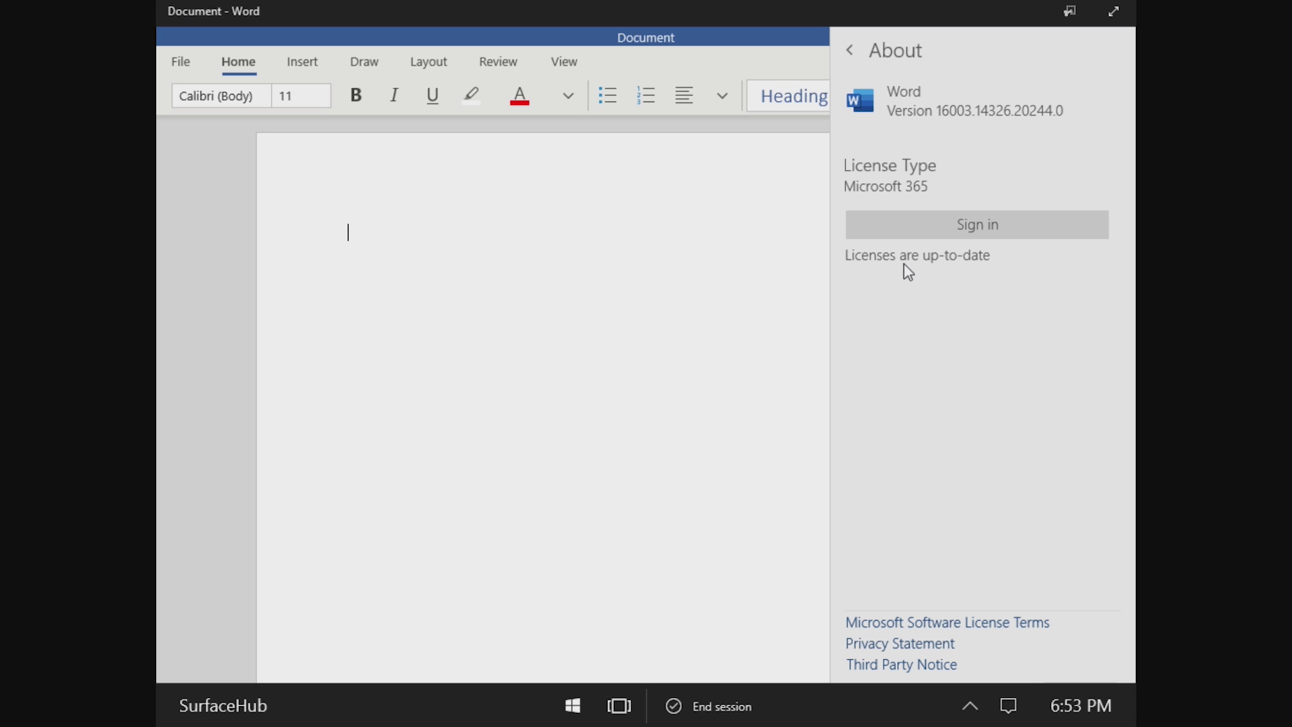
pyautogui.click(868, 56)
pyautogui.click(231, 81)
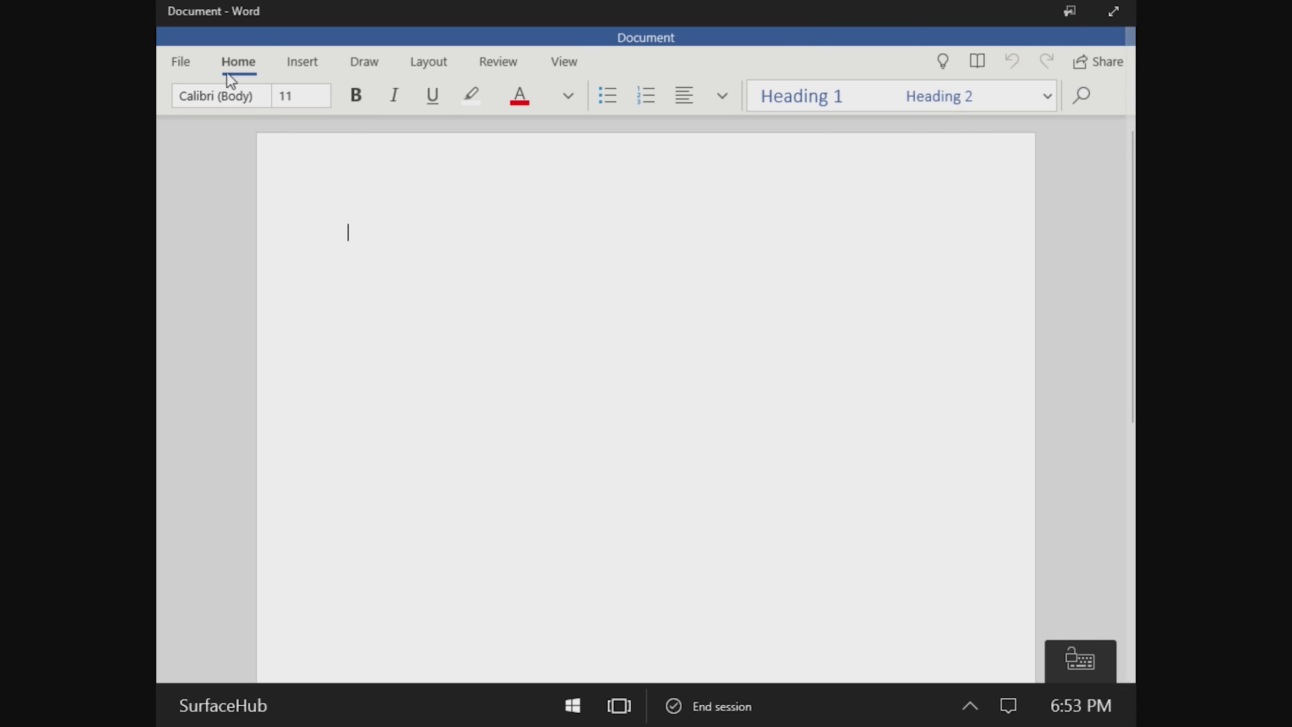
# Check the Share pane and Settings, then close the blank document and exit Word.
pyautogui.click(196, 61)
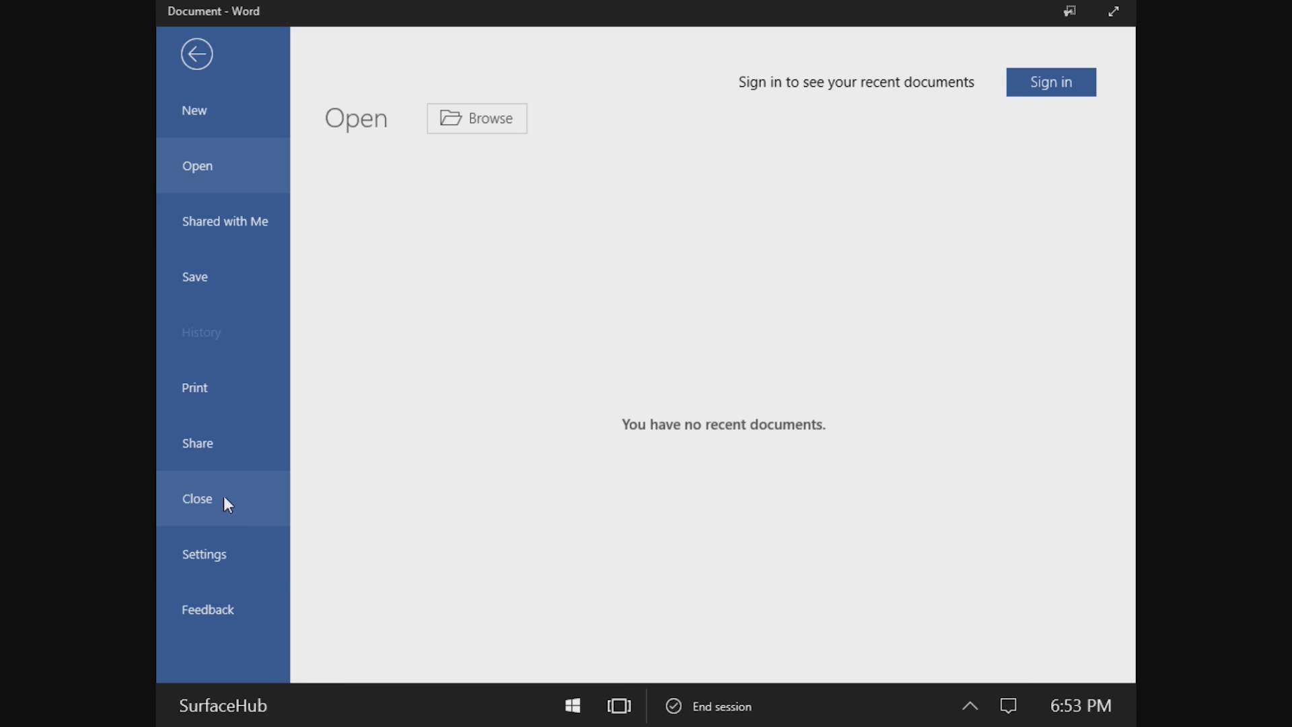
pyautogui.click(219, 454)
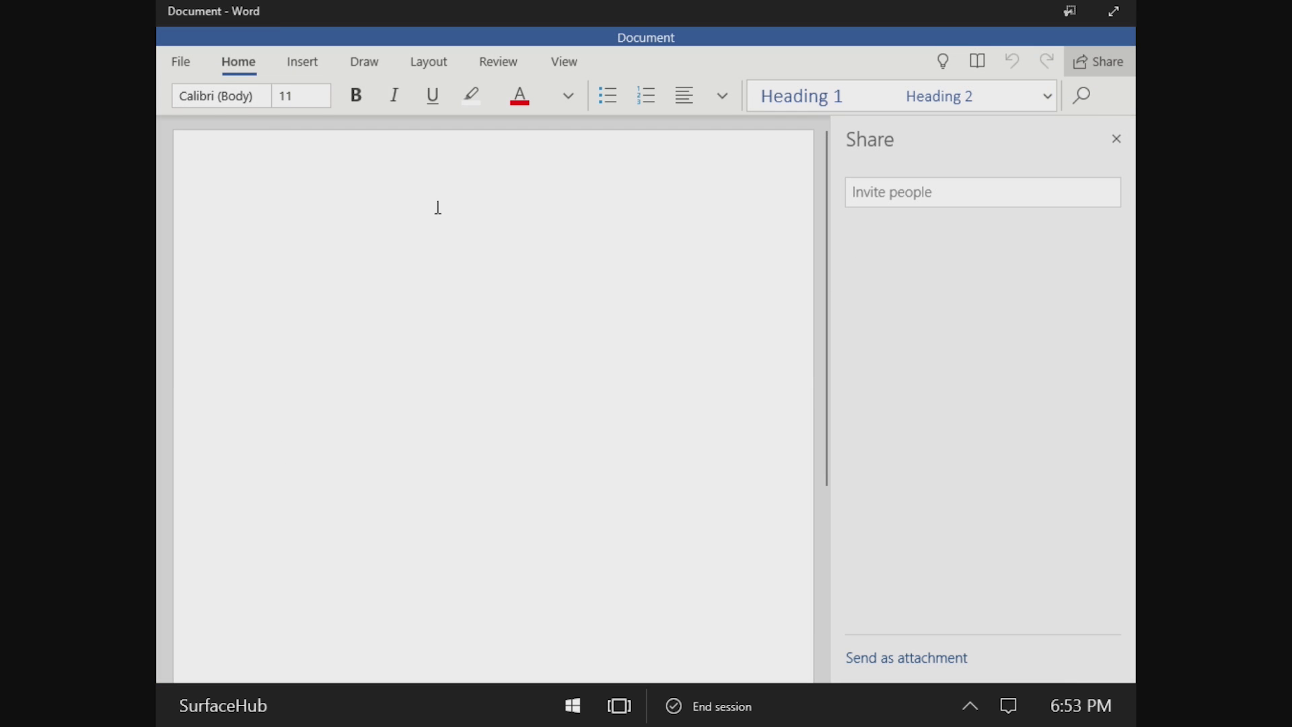
pyautogui.click(175, 63)
pyautogui.click(210, 538)
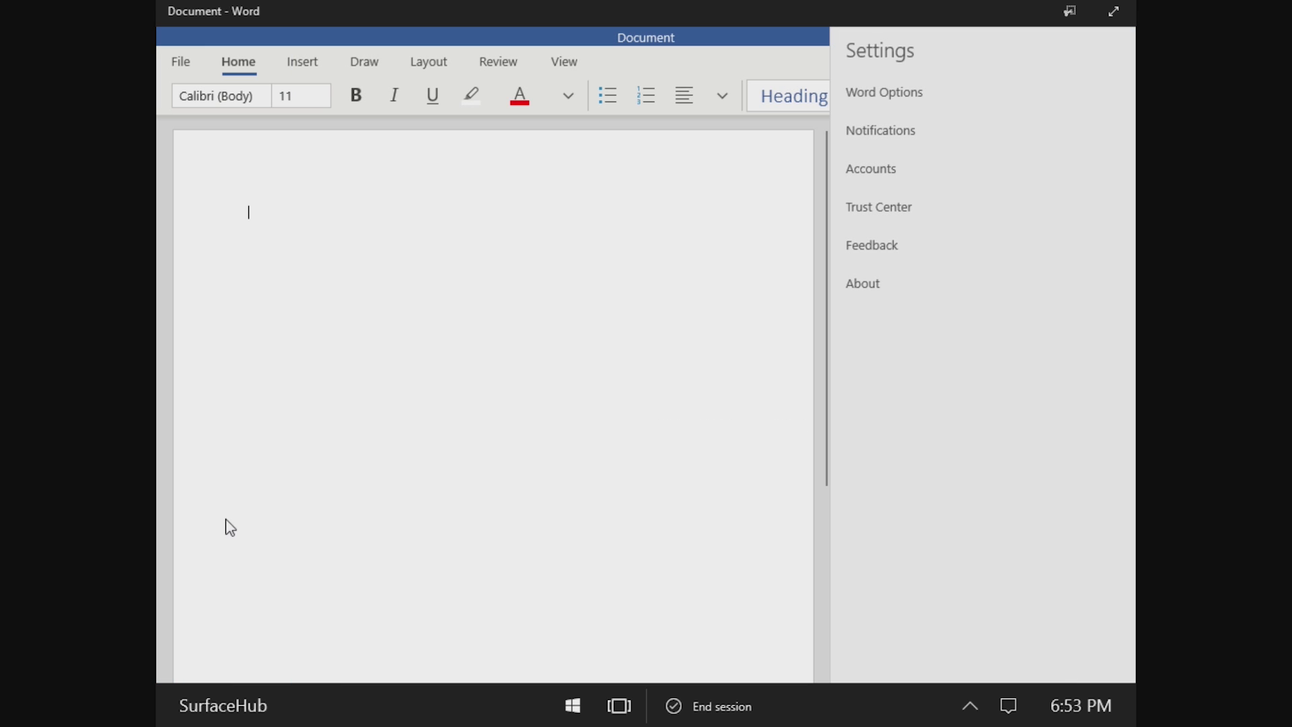
pyautogui.click(182, 63)
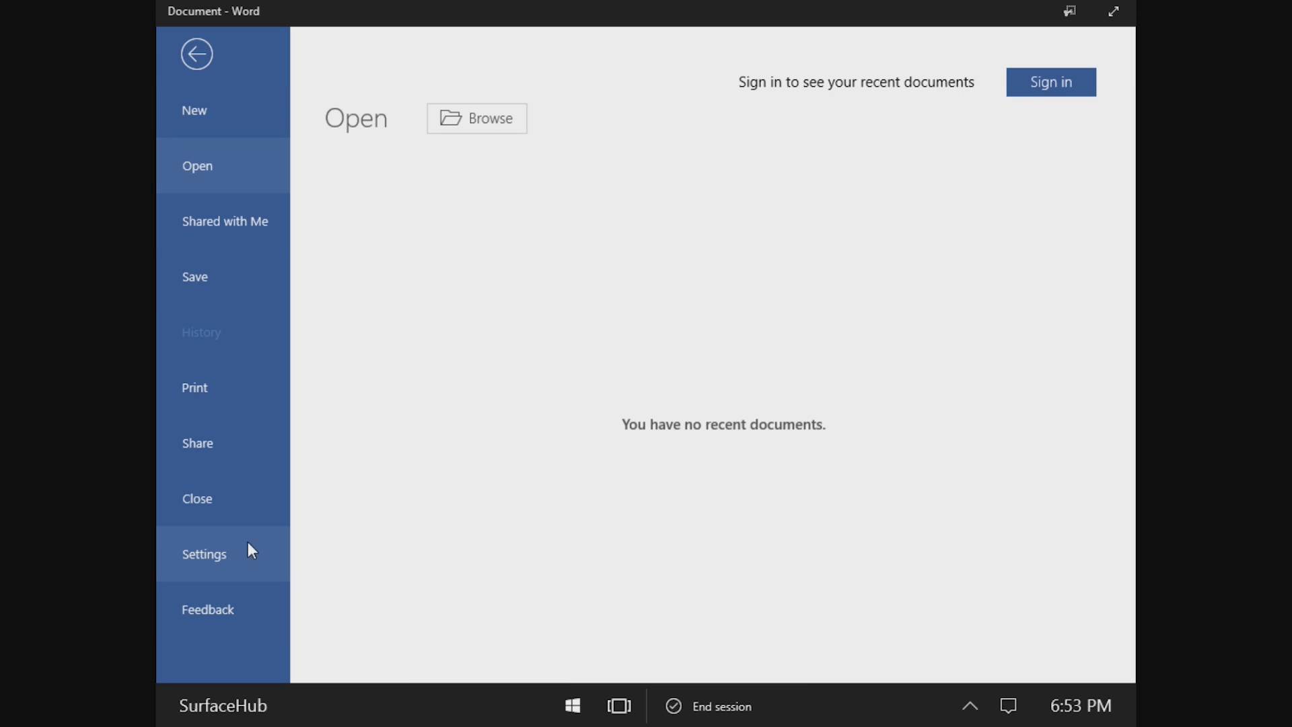
pyautogui.click(224, 497)
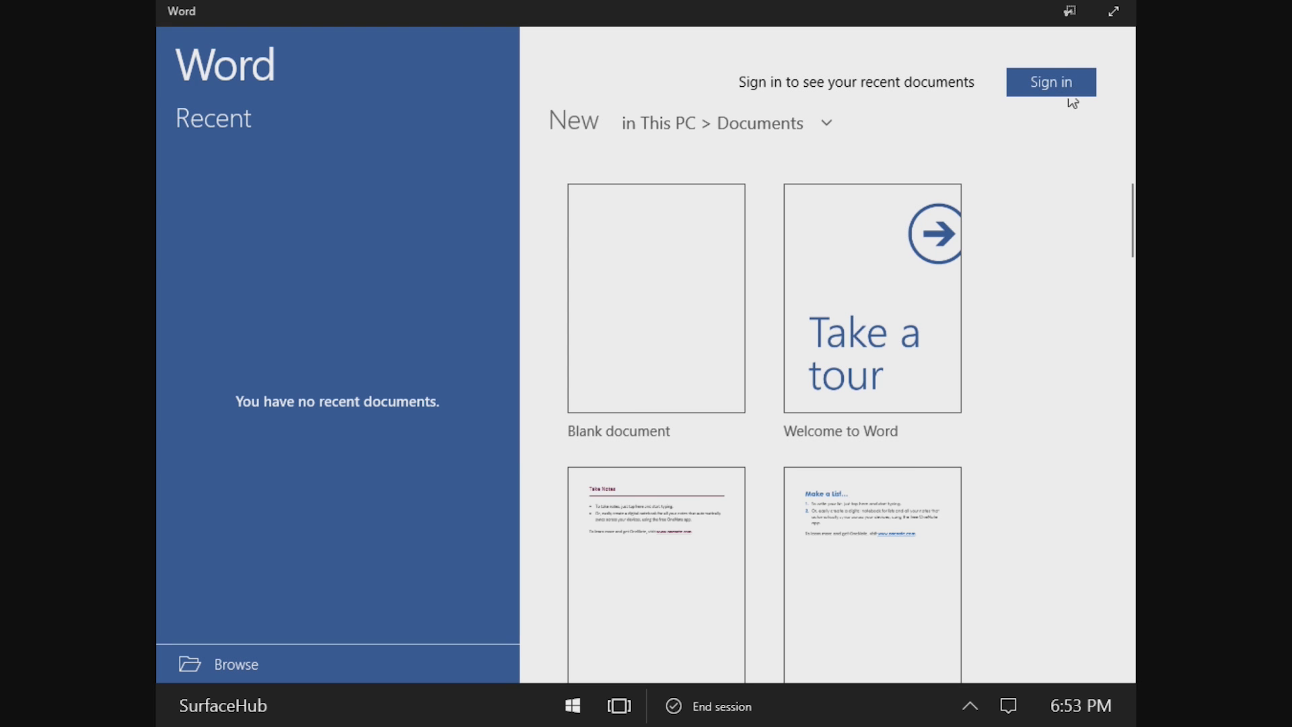
pyautogui.hotkey('alt', 'F4')
# Launch PowerPoint from the Start menu and create a blank presentation.
pyautogui.click(572, 706)
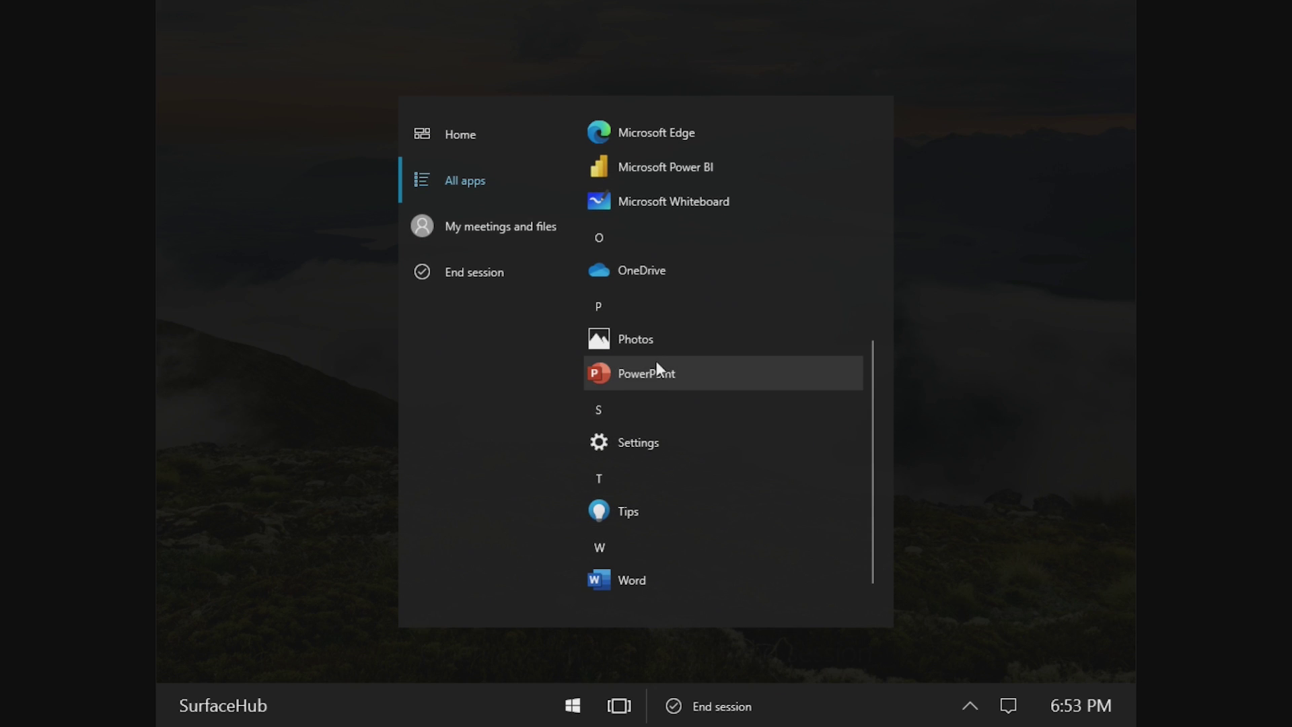
pyautogui.click(664, 374)
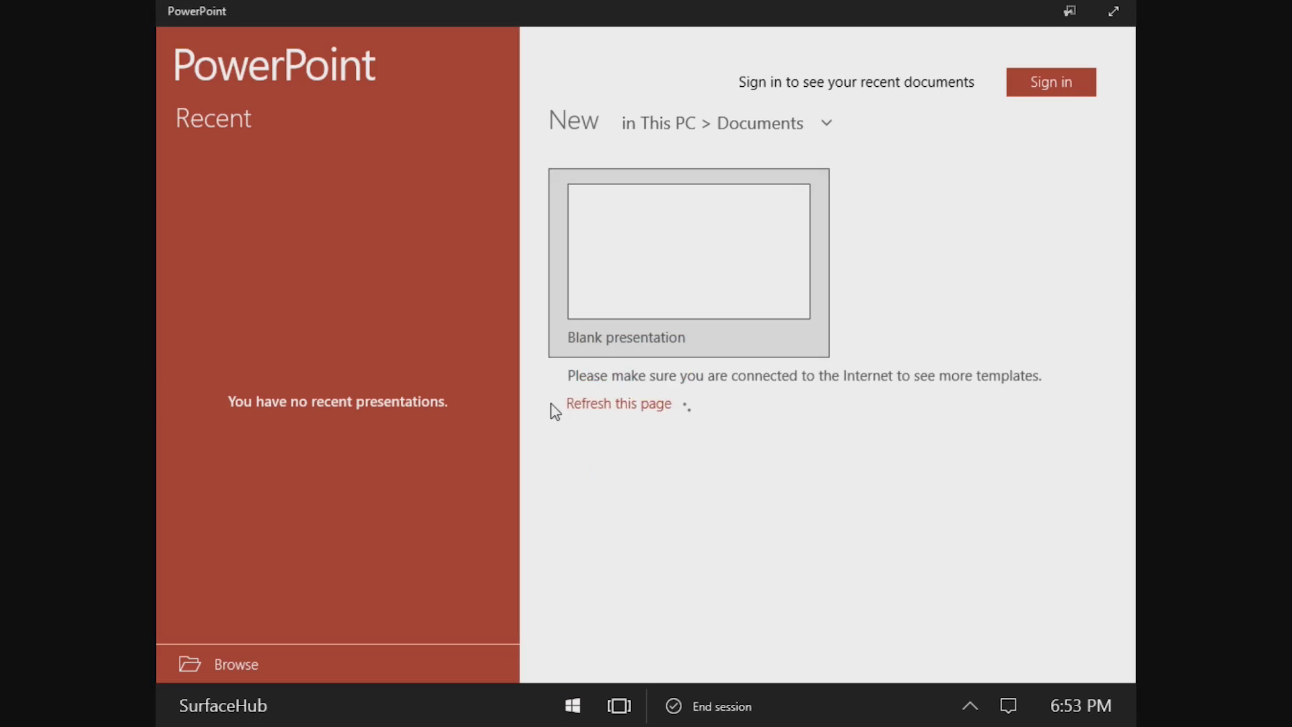
pyautogui.click(671, 261)
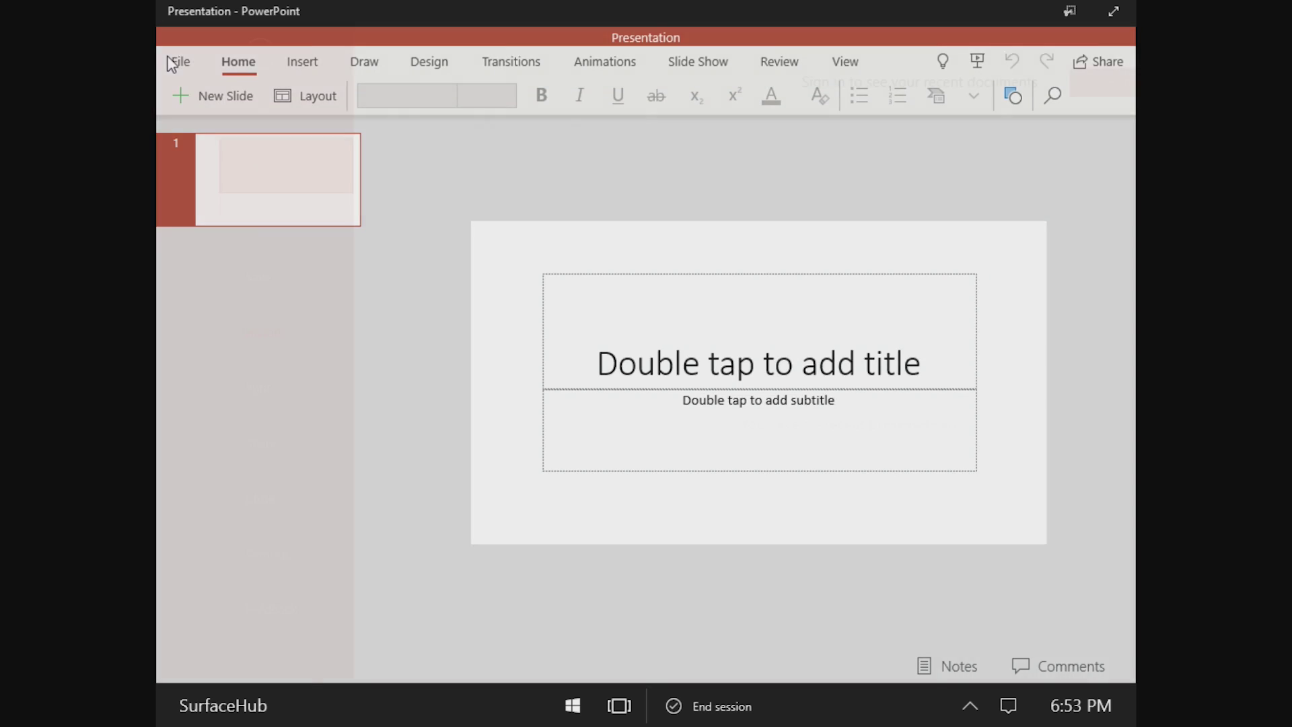
# Check PowerPoint's version and licence in Settings > About, close it, and expand Whiteboard.
pyautogui.click(173, 57)
pyautogui.click(225, 538)
pyautogui.click(963, 300)
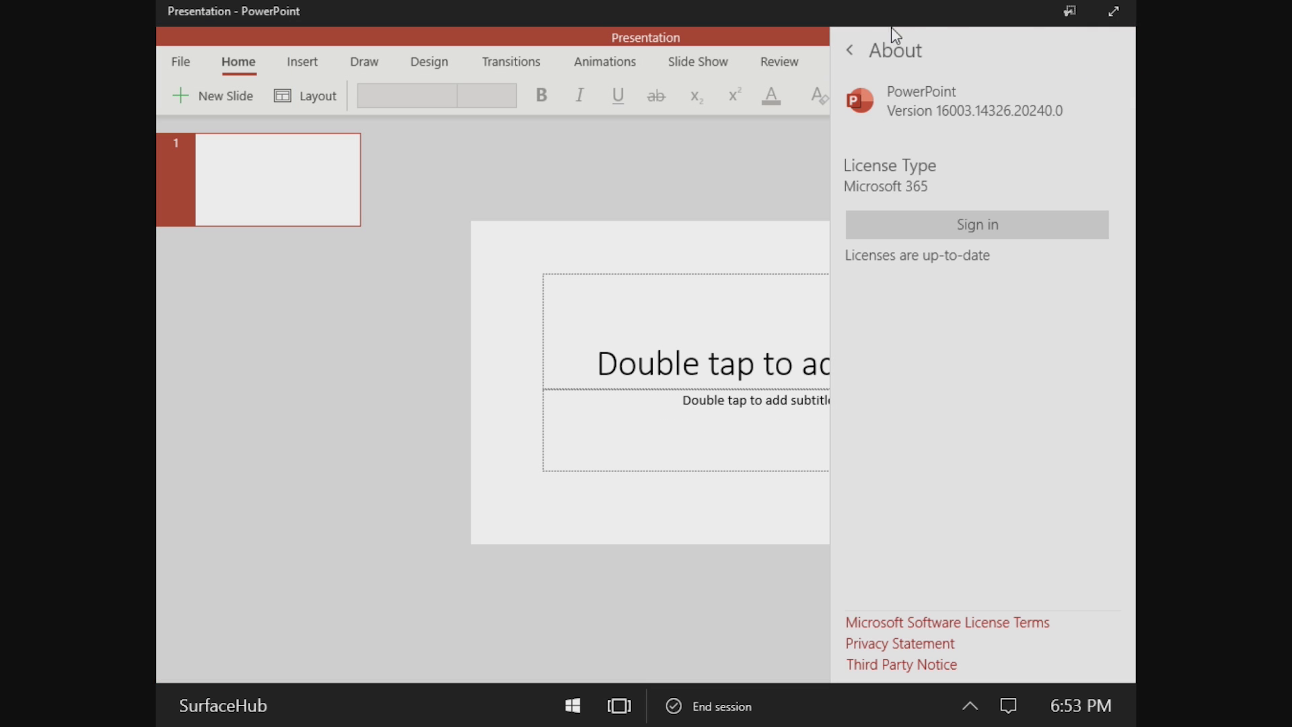
pyautogui.click(829, 414)
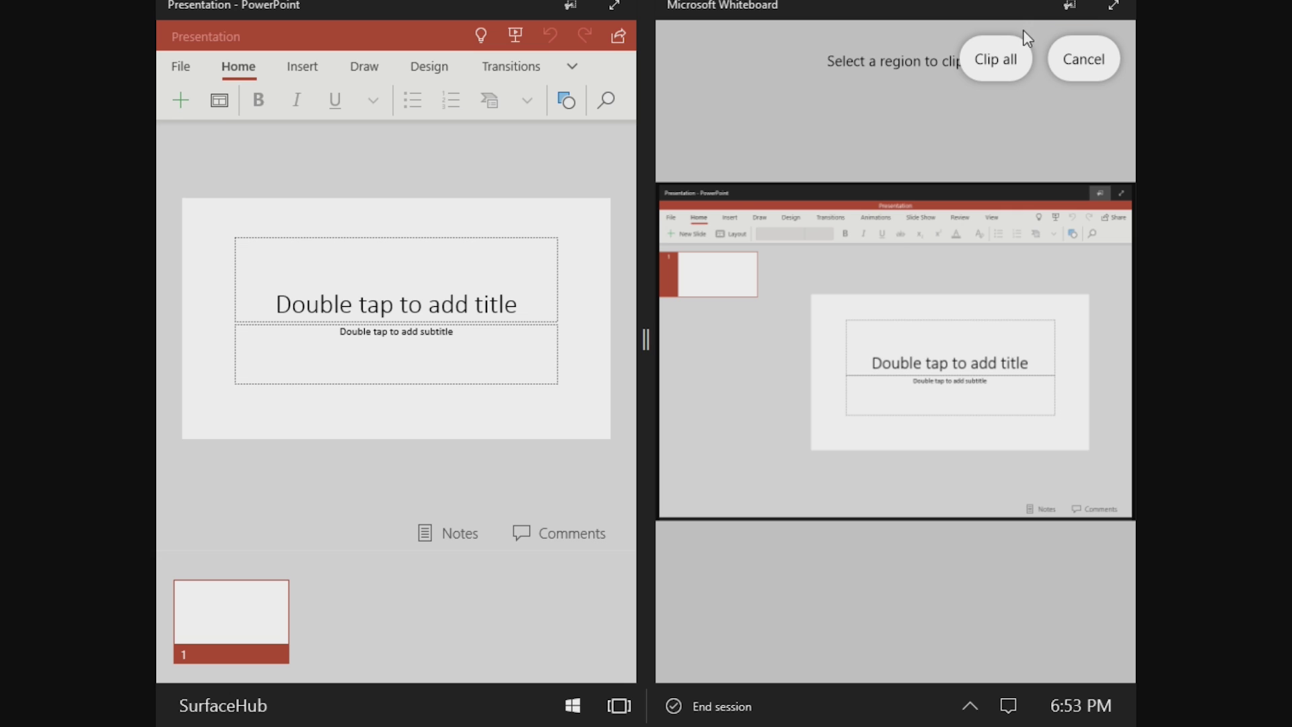
pyautogui.click(1113, 5)
# Put Whiteboard into full-screen mode, then launch Settings from the app list.
pyautogui.click(1111, 7)
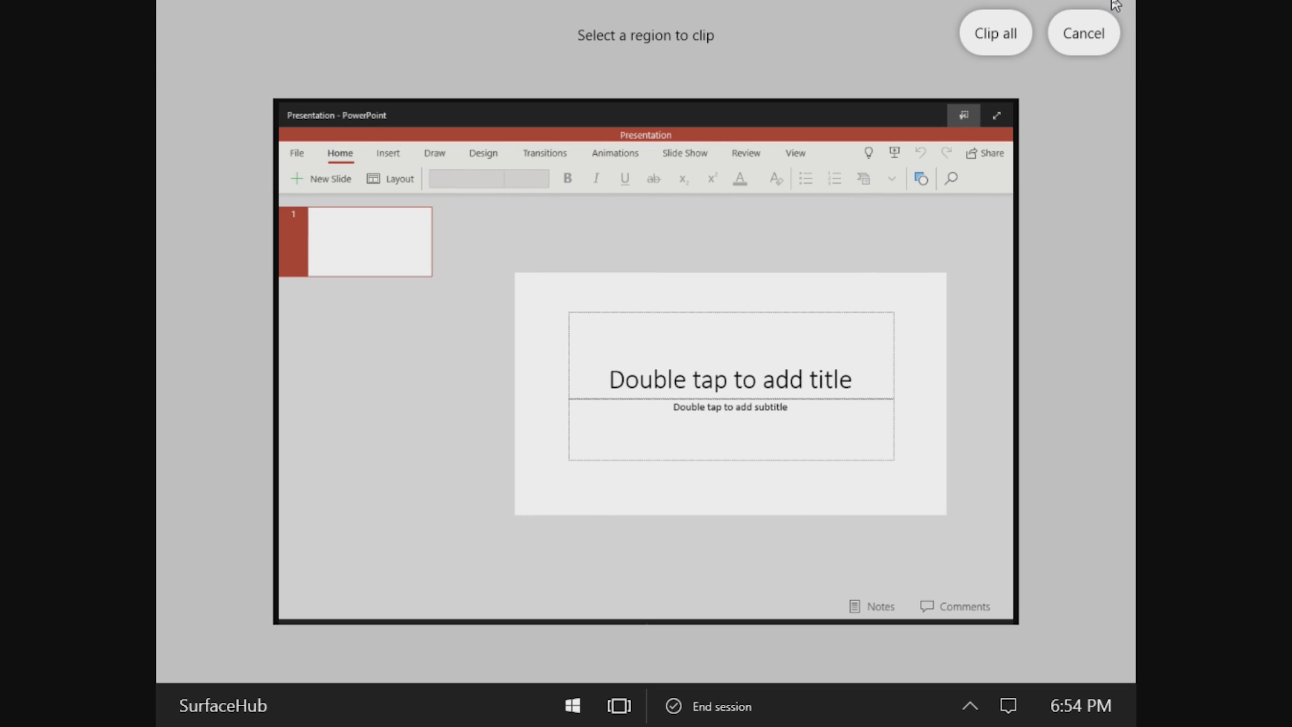
pyautogui.moveTo(1118, 4)
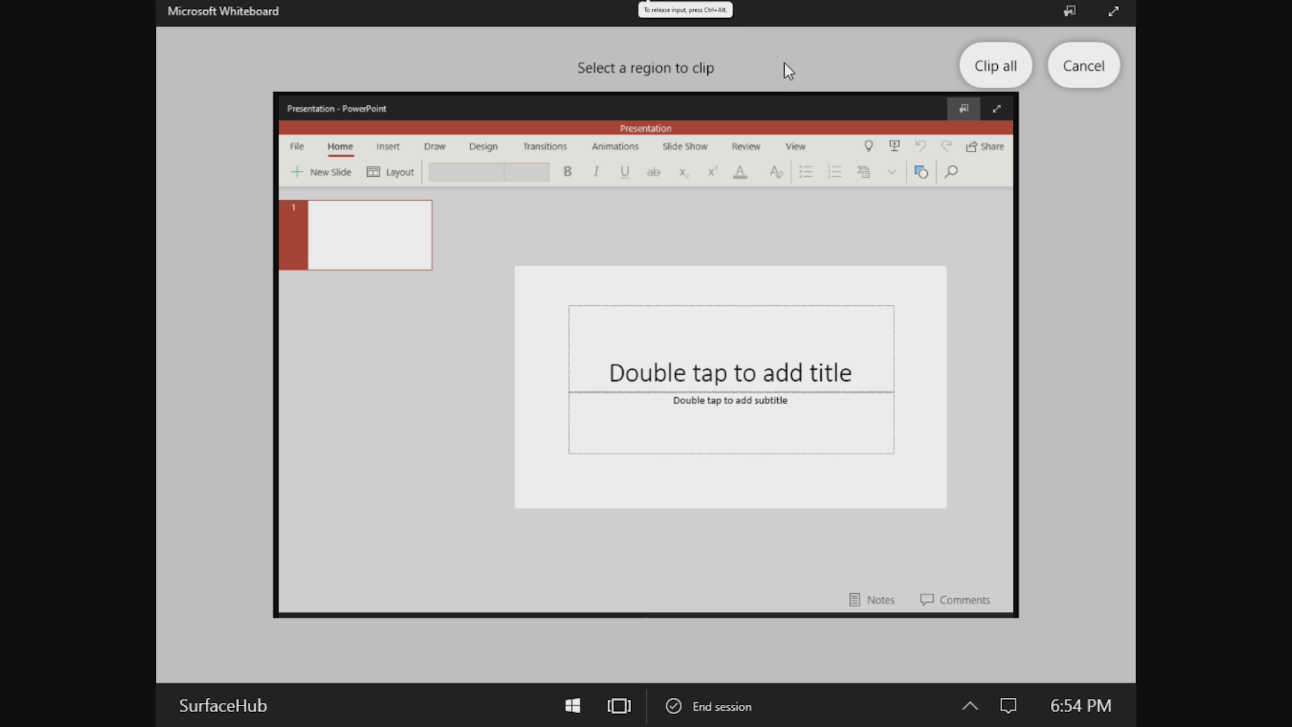
pyautogui.doubleClick(563, 10)
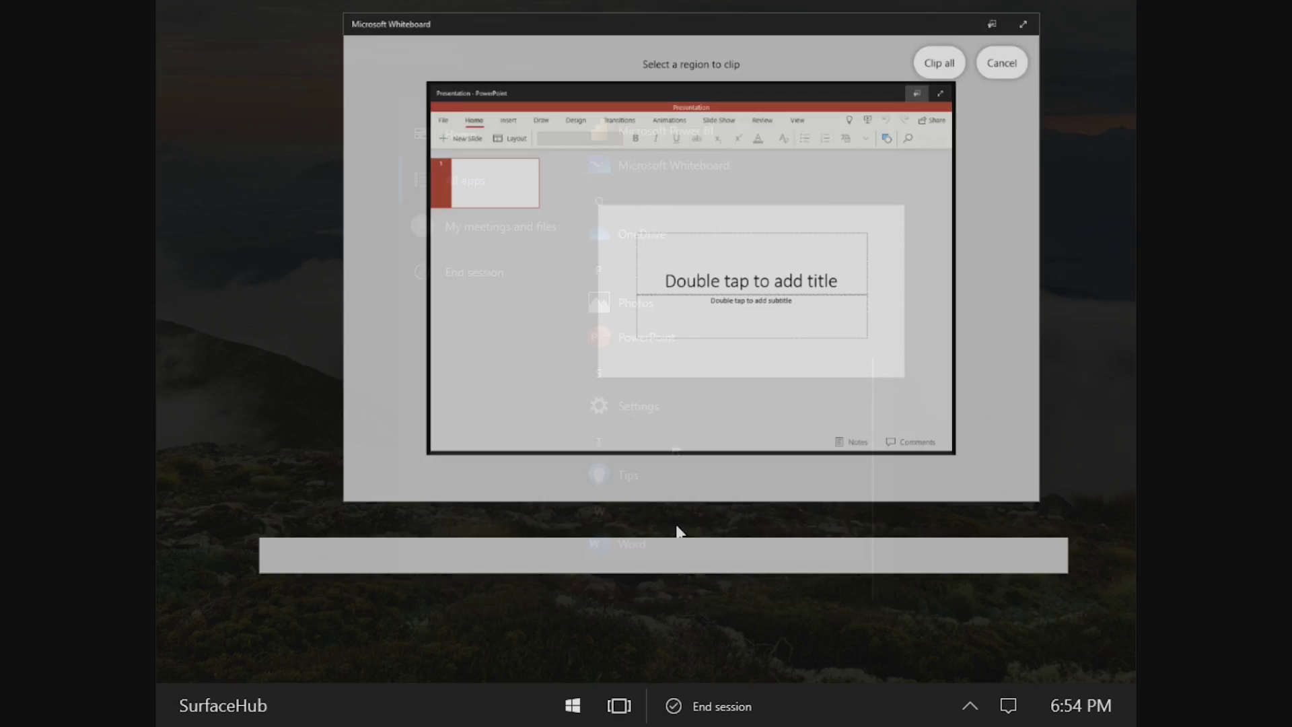
pyautogui.click(672, 398)
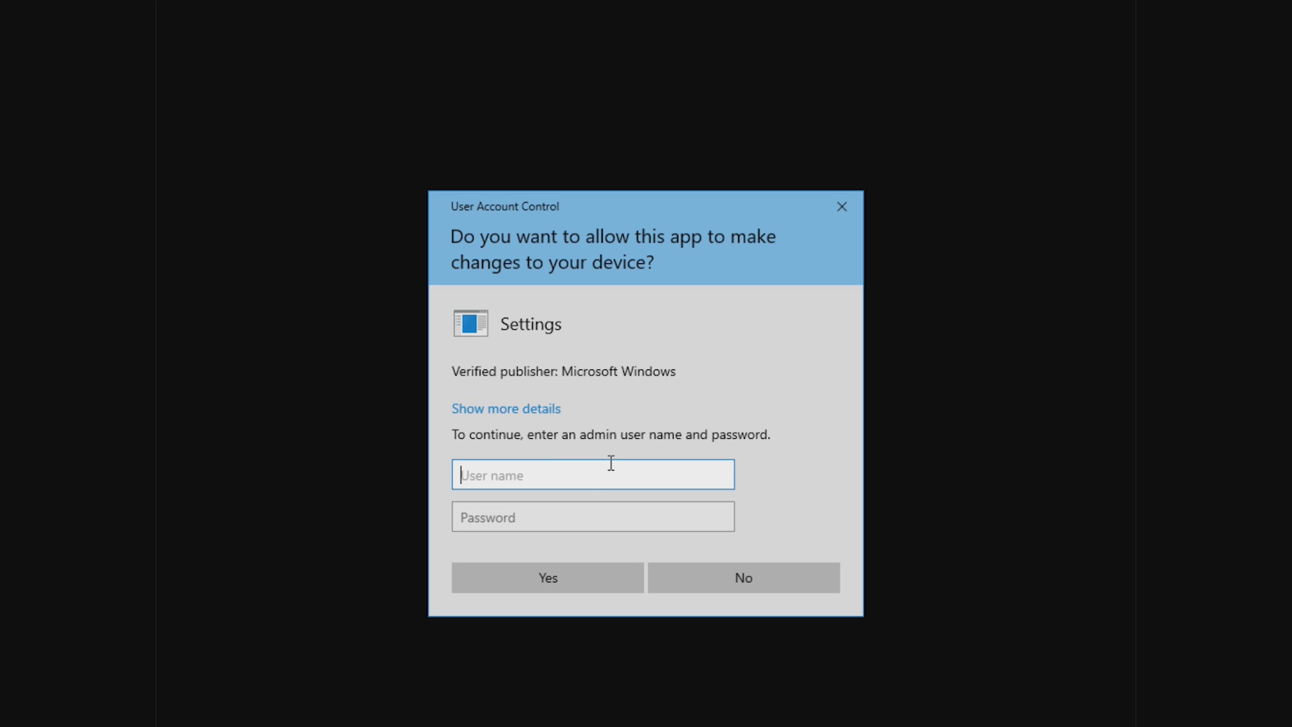
# Enter the admin user name and password to approve opening Settings.
pyautogui.write('Win')
pyautogui.press('Tab')
pyautogui.write('*')
pyautogui.press('Return')
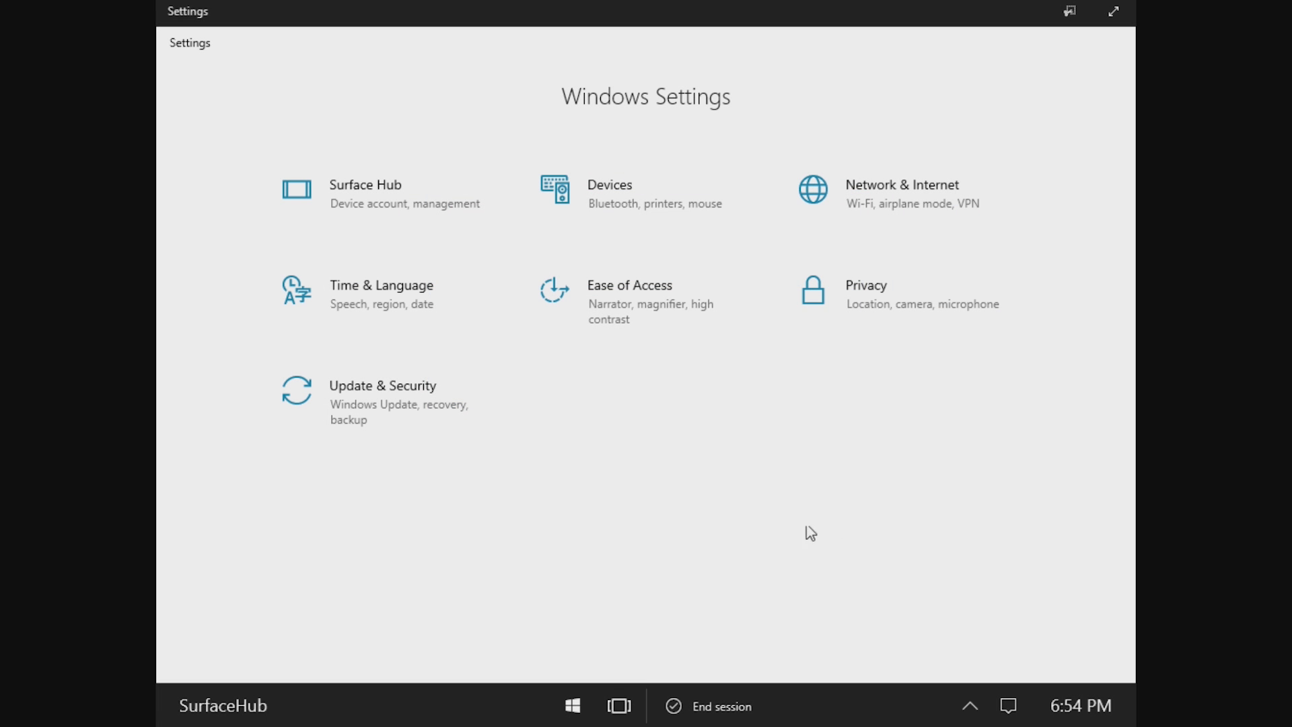
# View the Surface Hub accounts page, return to Settings home, and close Settings.
pyautogui.click(366, 183)
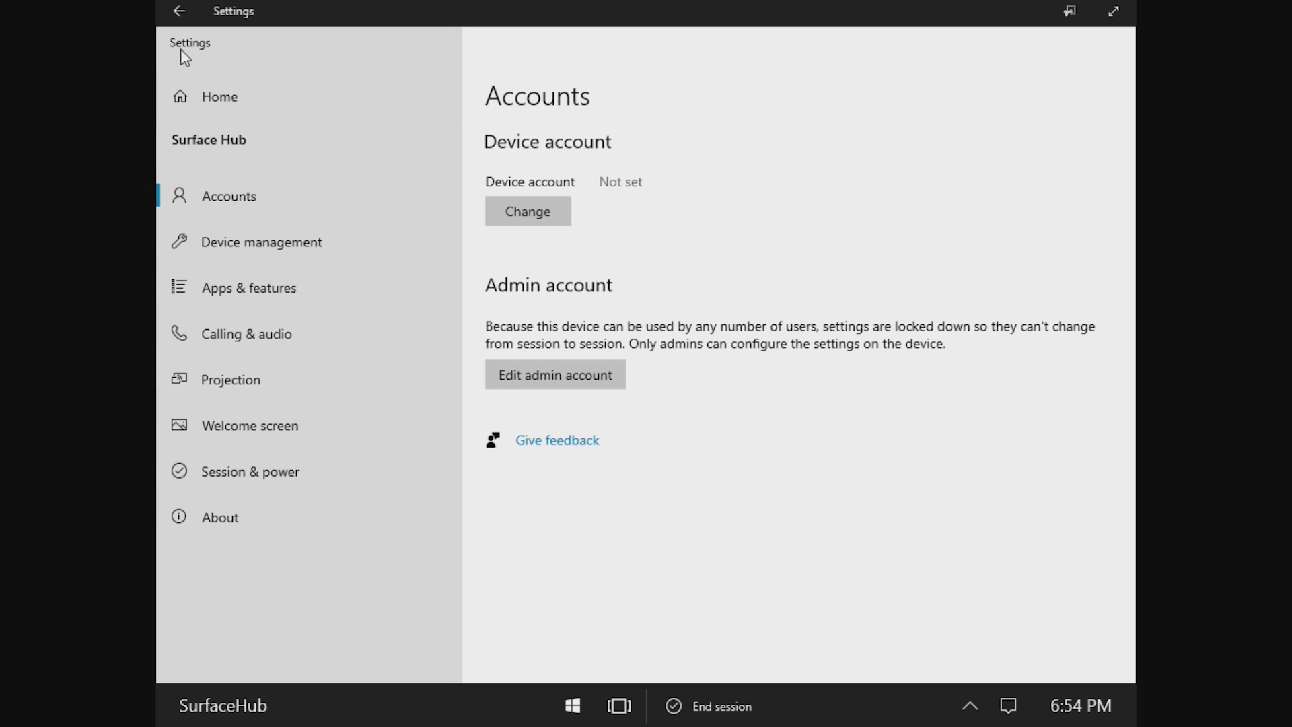
pyautogui.click(185, 85)
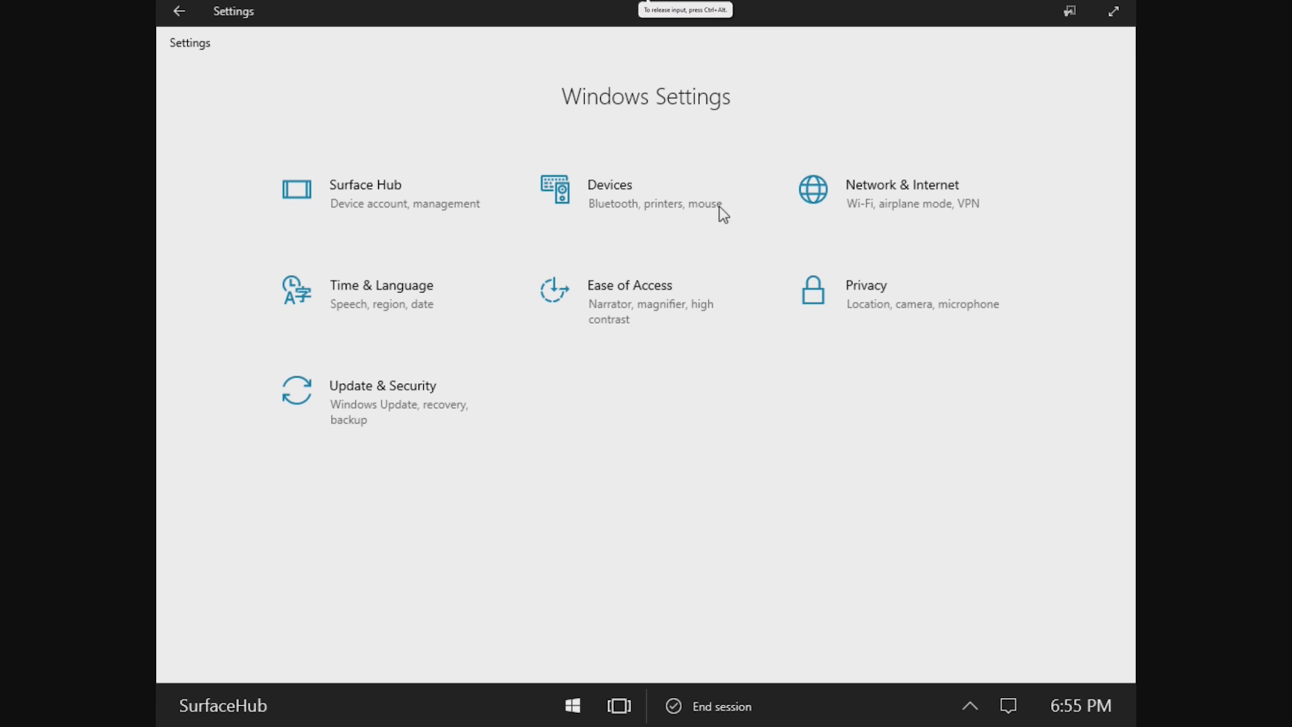
pyautogui.press('super')
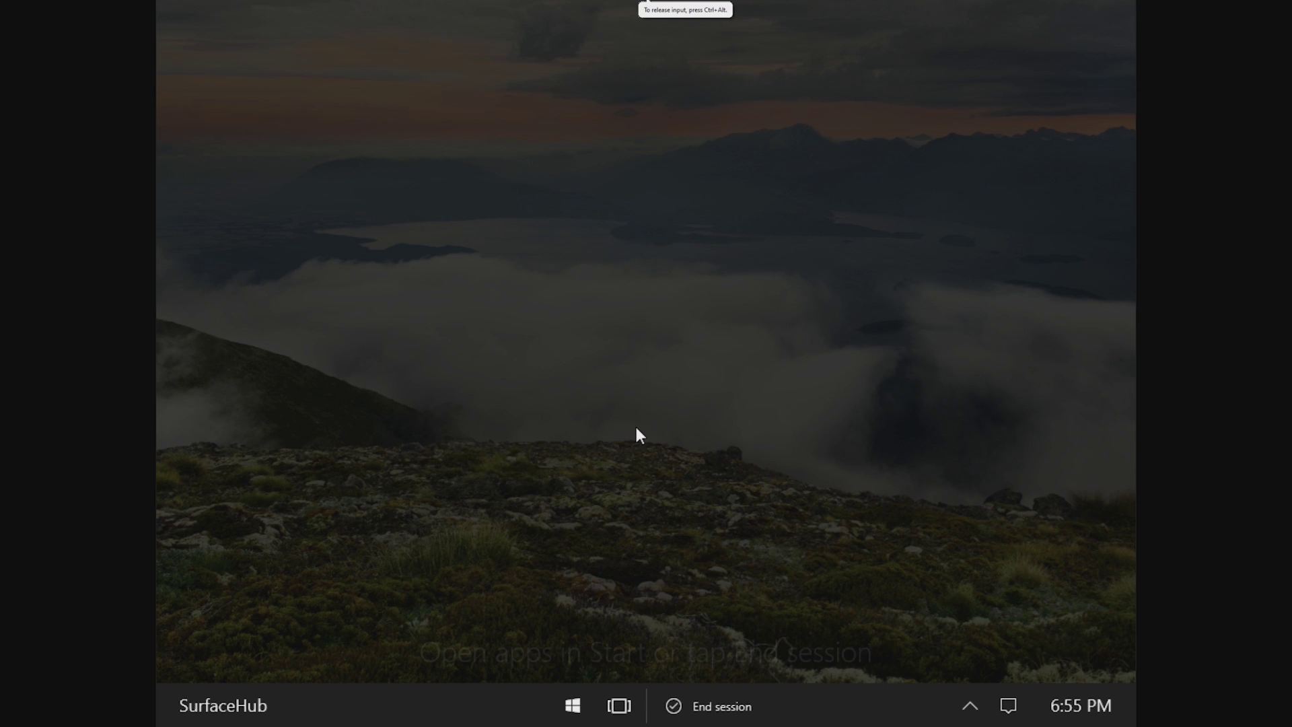
pyautogui.click(969, 705)
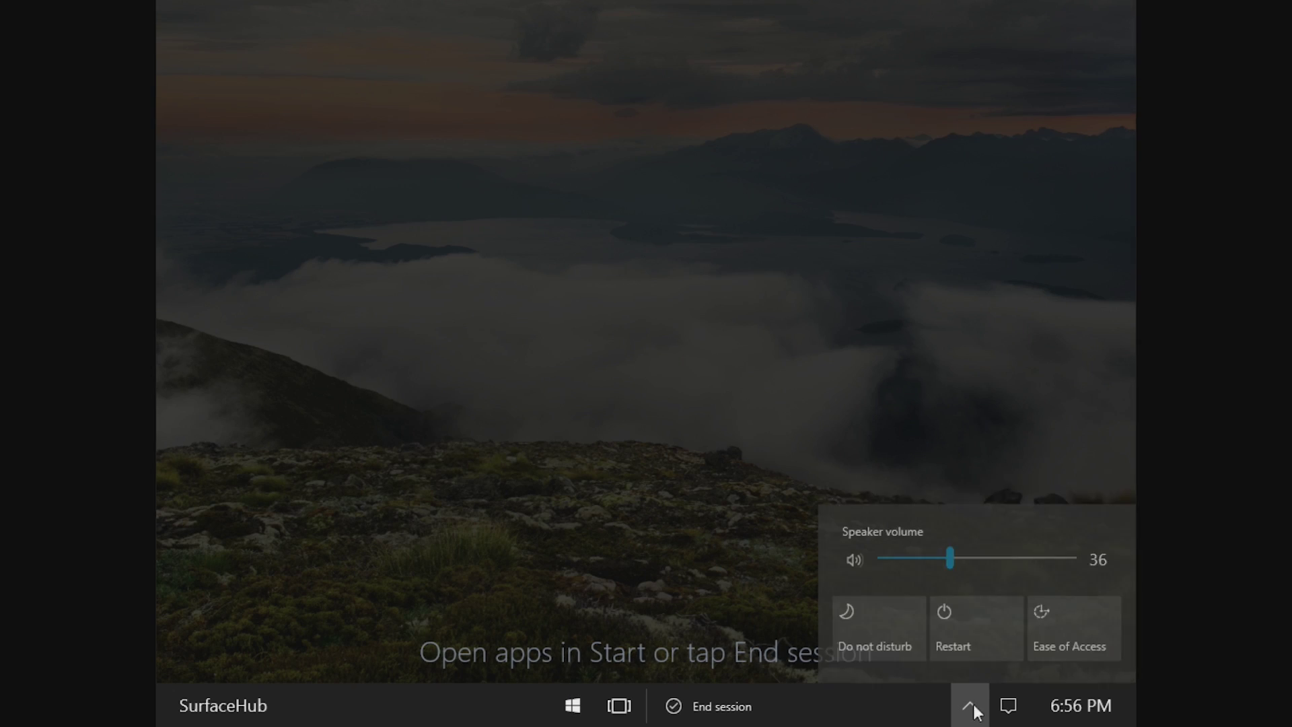
pyautogui.click(779, 541)
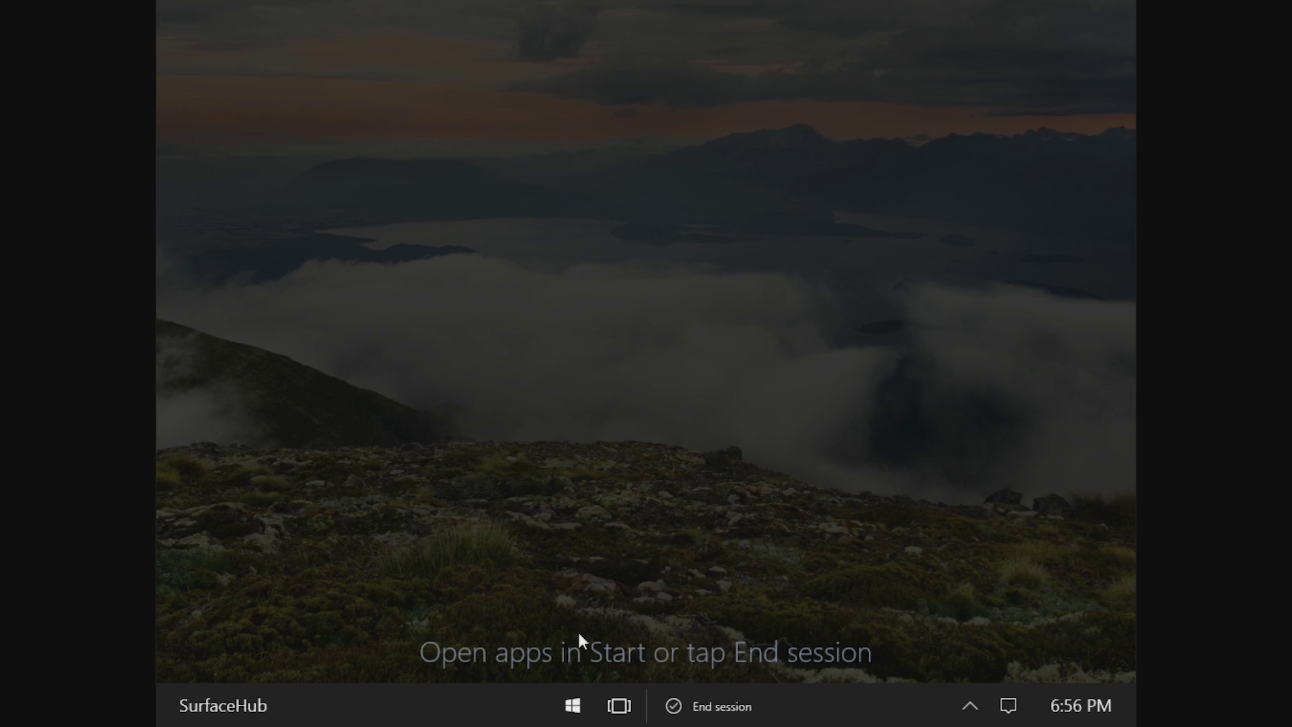
pyautogui.click(575, 705)
pyautogui.click(357, 629)
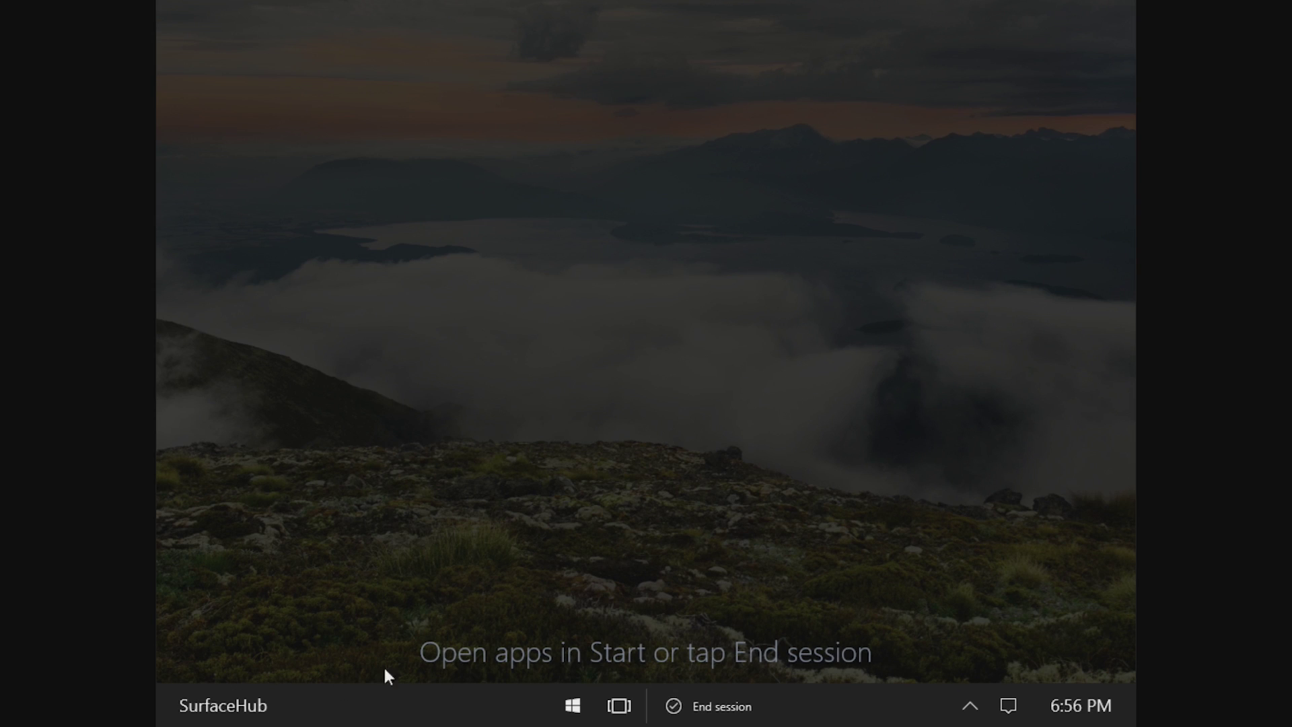